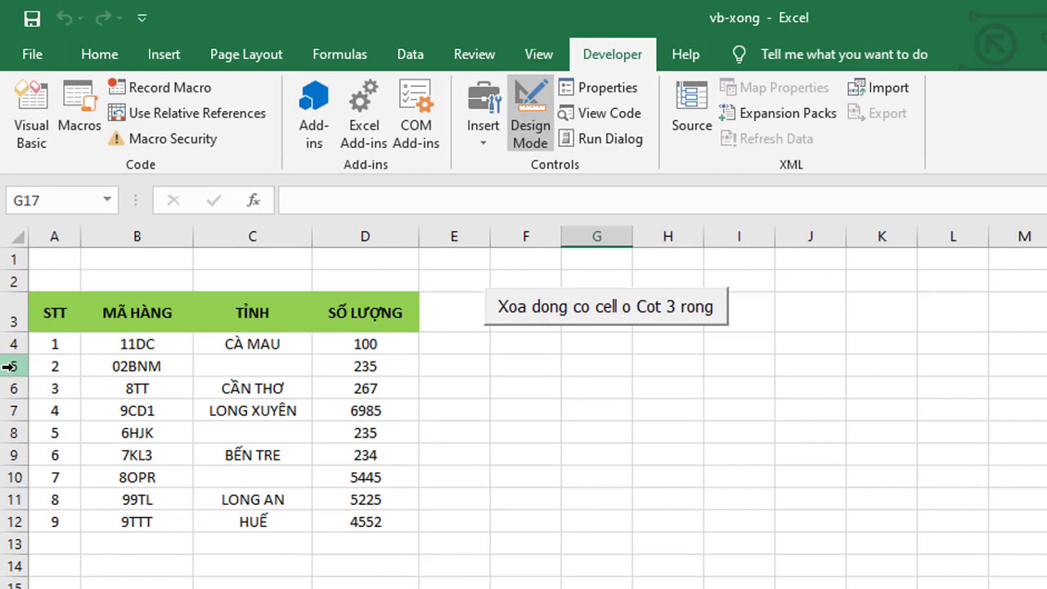
Point out rows 5 and 8 and their empty TỈNH cells C5, C8 and C10
left_click(10, 365)
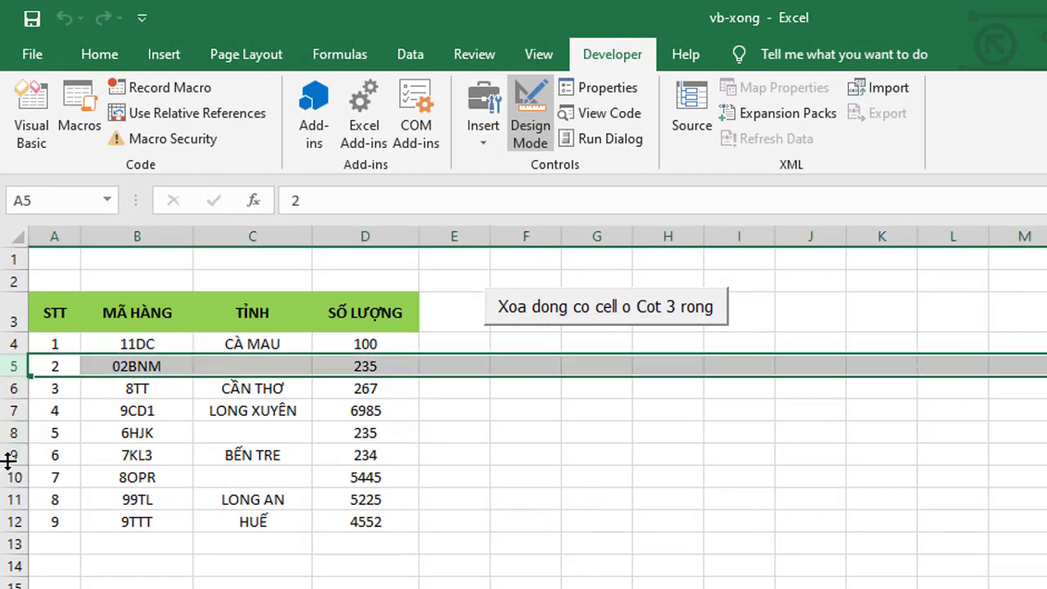
left_click(10, 433)
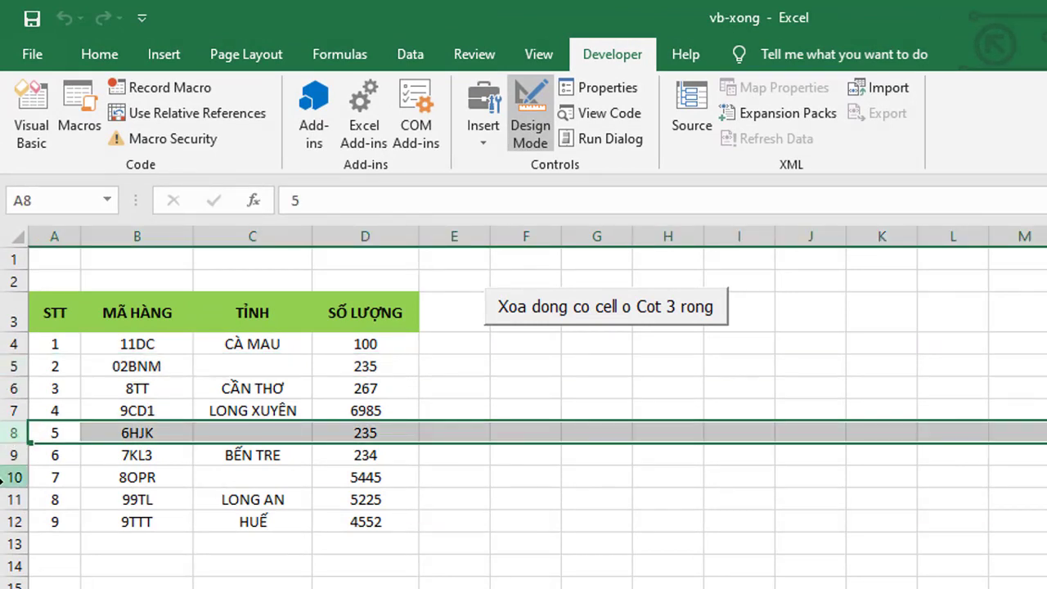
left_click(234, 365)
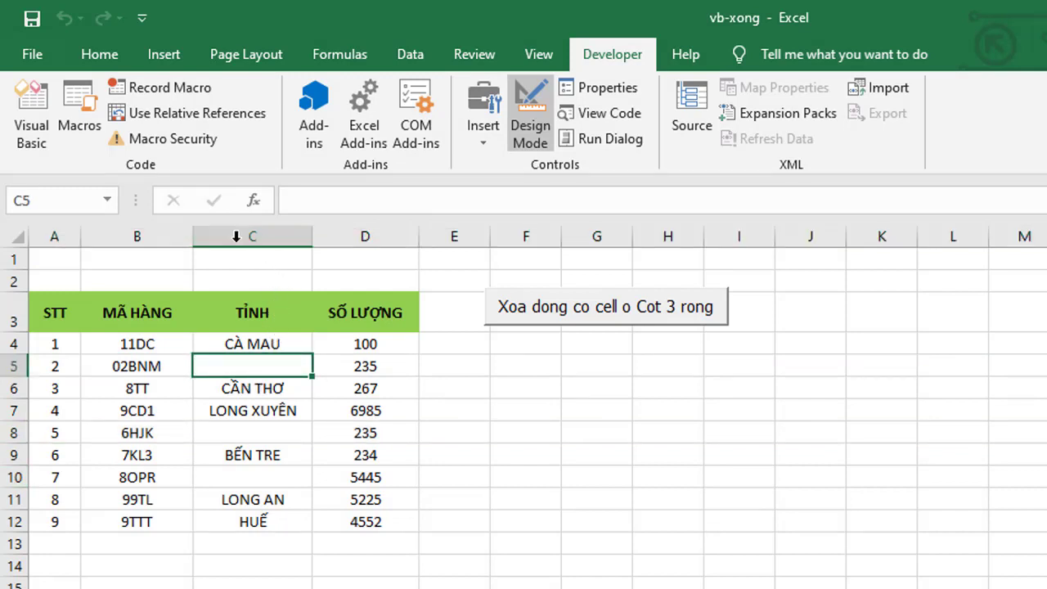
left_click(255, 474)
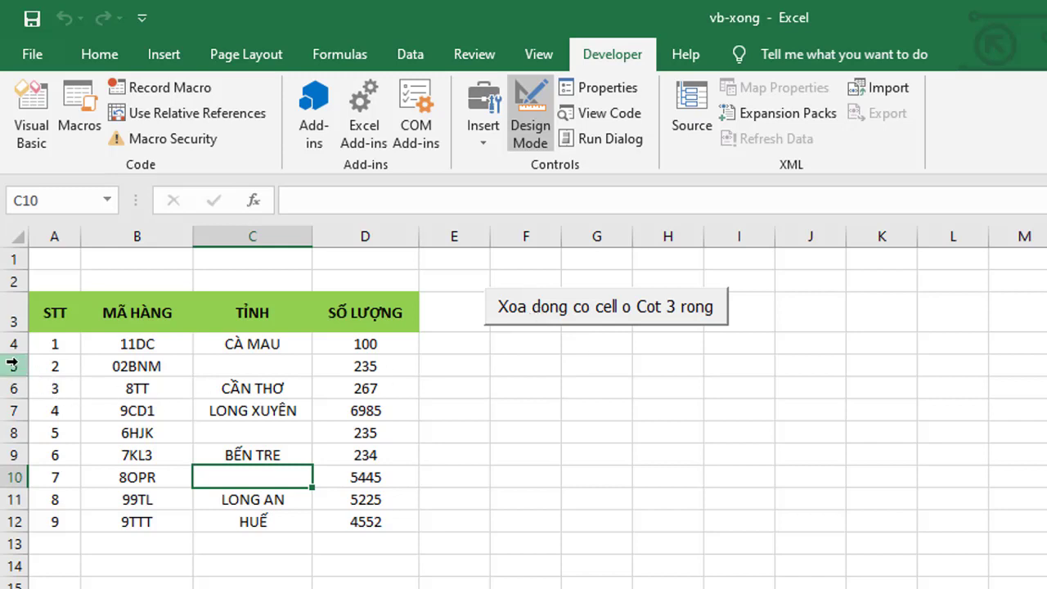
left_click(236, 372)
left_click(236, 436)
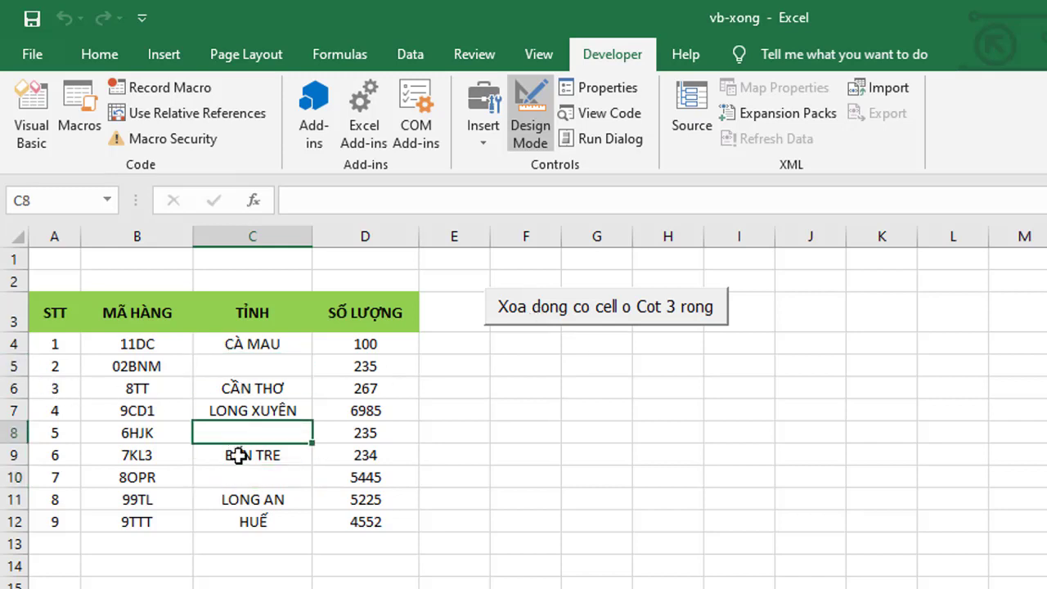
left_click(237, 483)
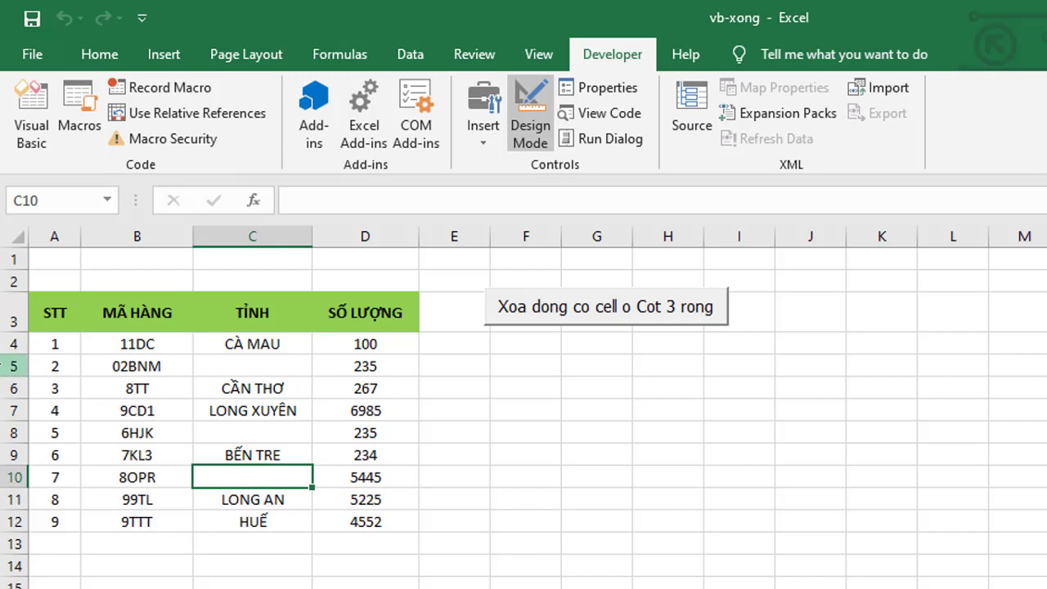
Select rows 5, 8 and 10 in turn, then select G5 to clear the selection
left_click(8, 366)
left_click(9, 433)
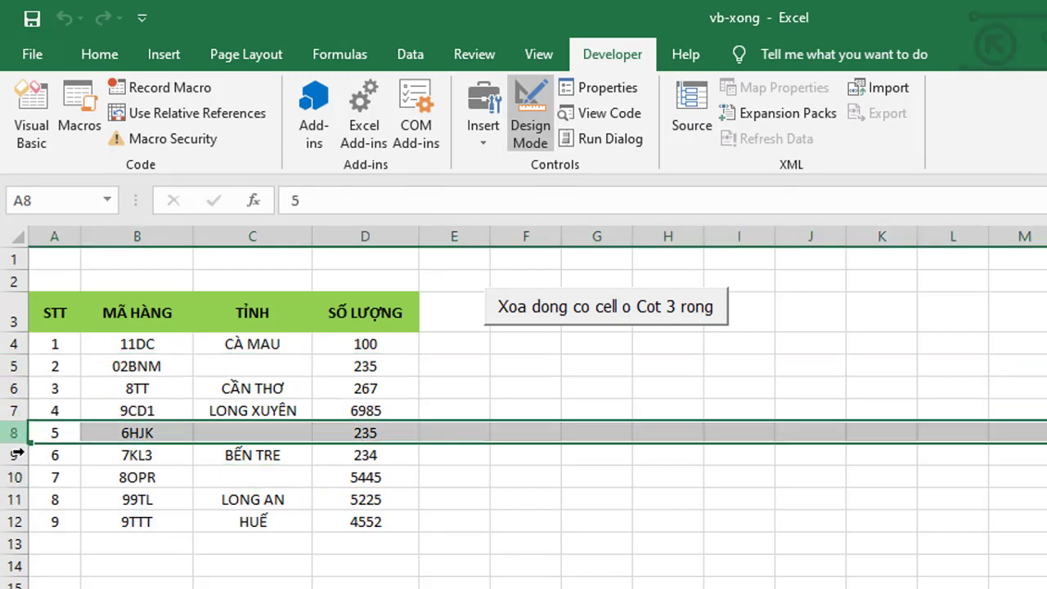
left_click(12, 477)
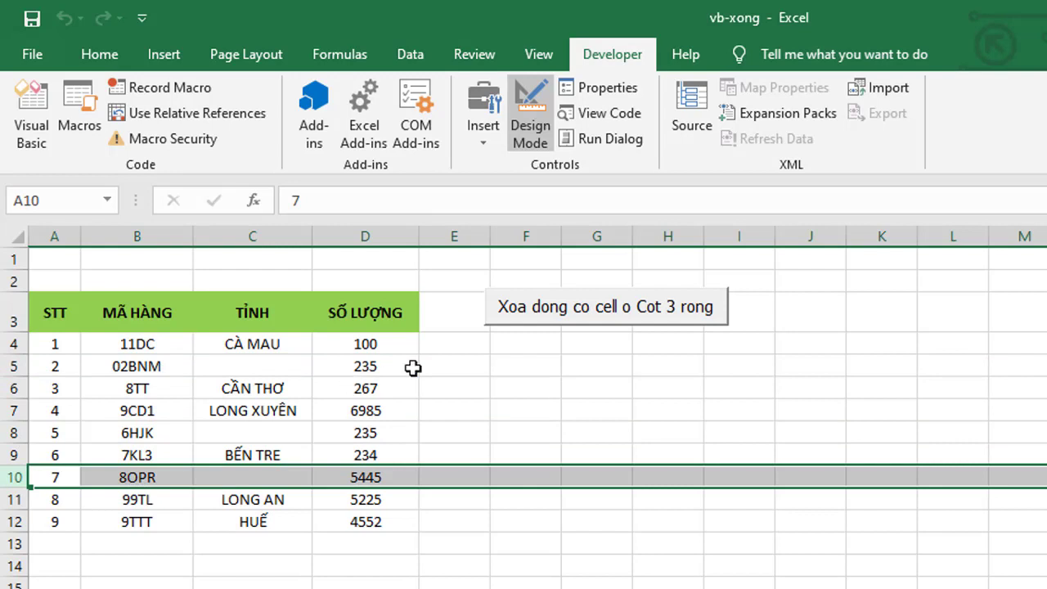
left_click(576, 355)
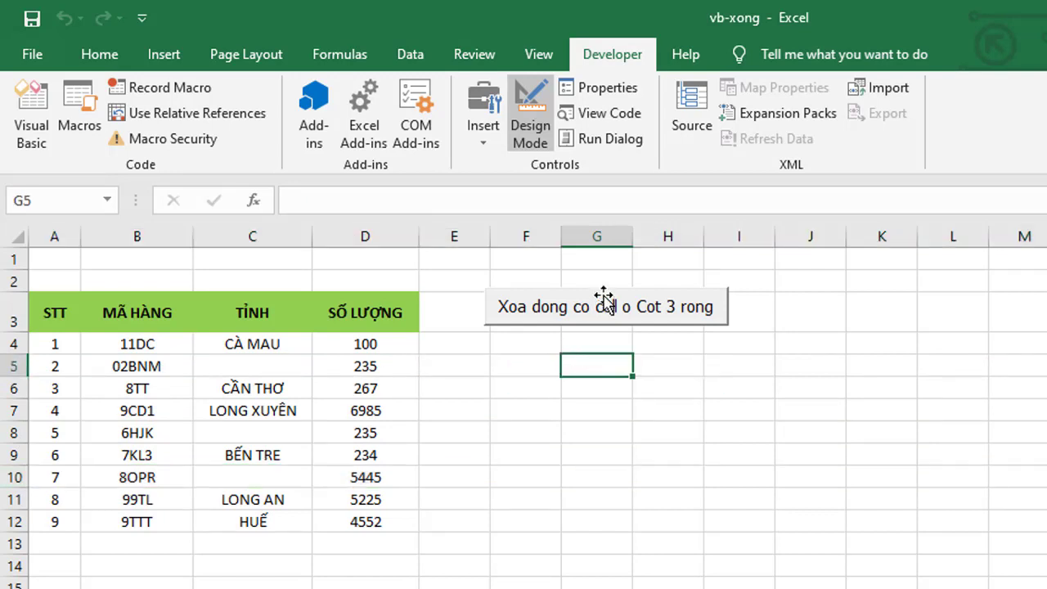
left_click(533, 138)
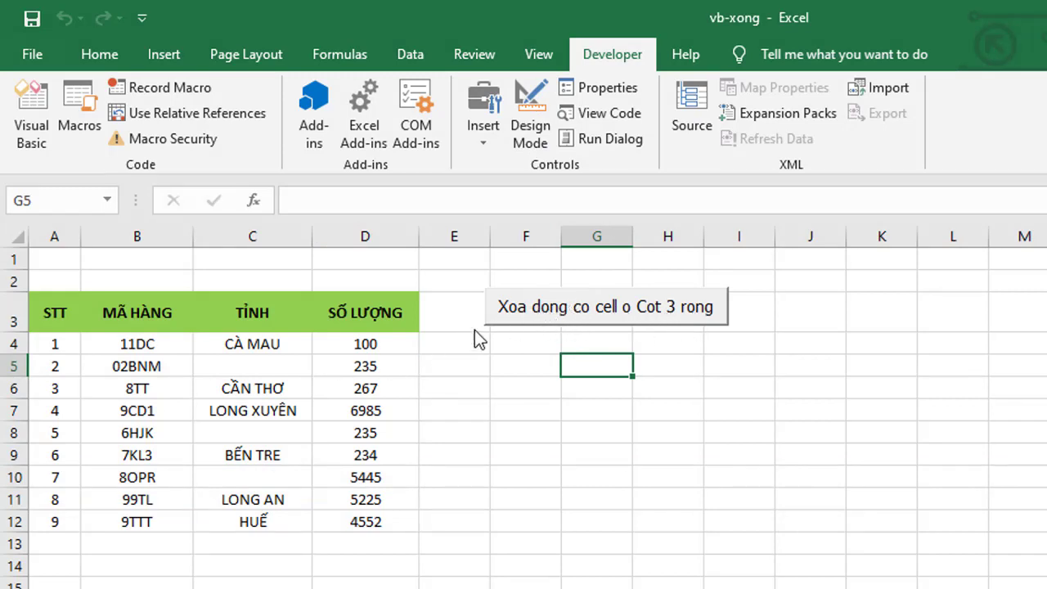
left_click(8, 366)
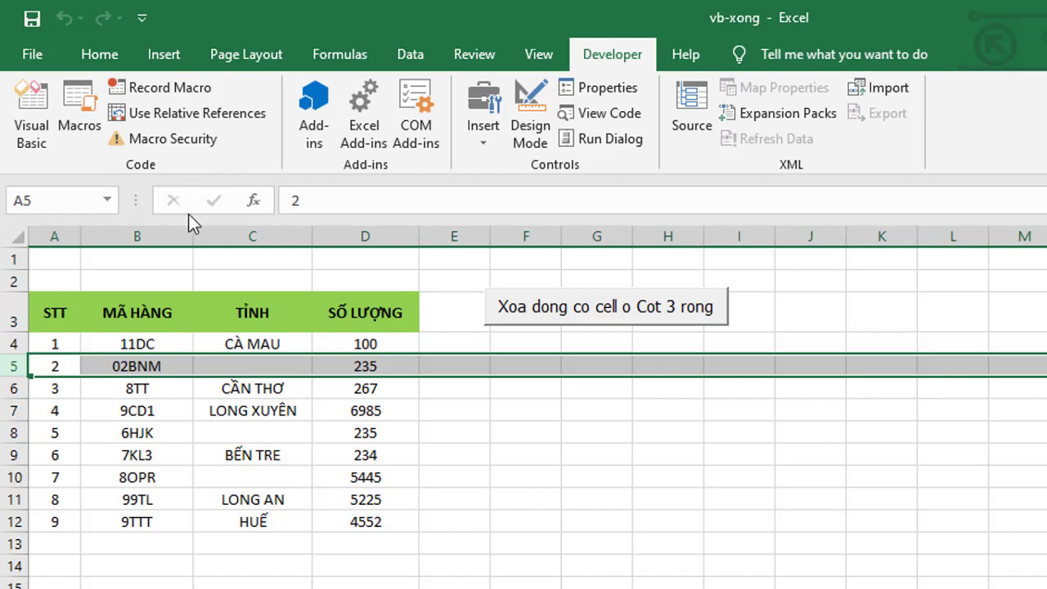
Fill rows 5, 8 and 10 yellow, then run the row-deleting macro button
left_click(109, 52)
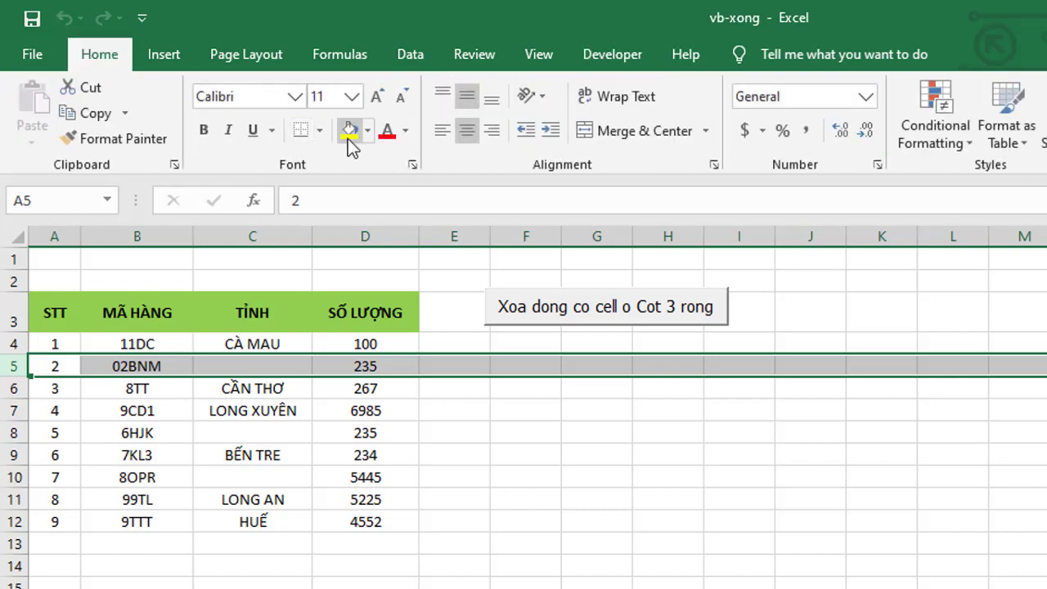
left_click(349, 130)
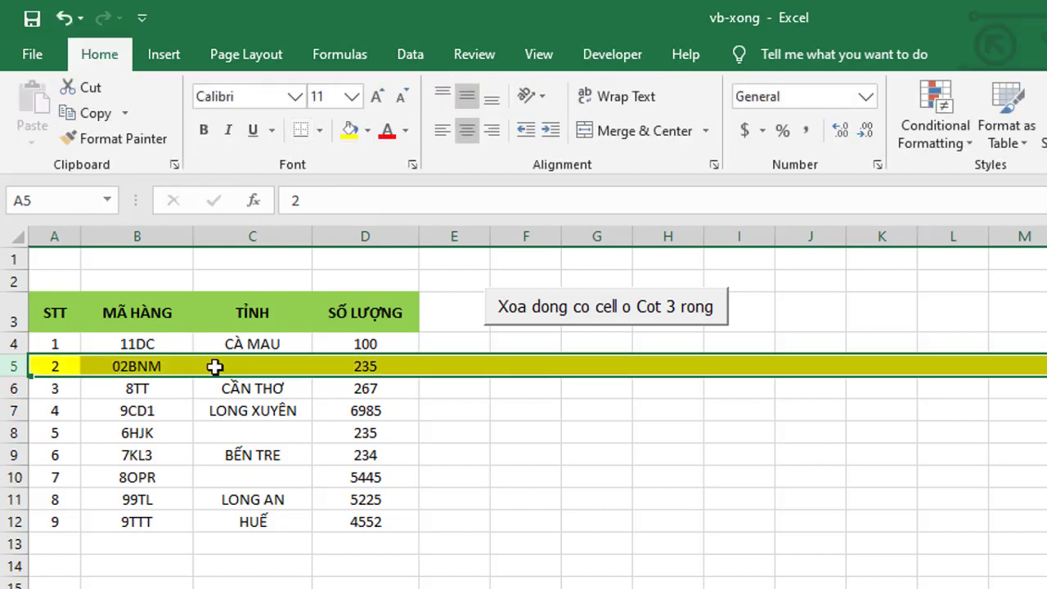
left_click(12, 432)
left_click(349, 130)
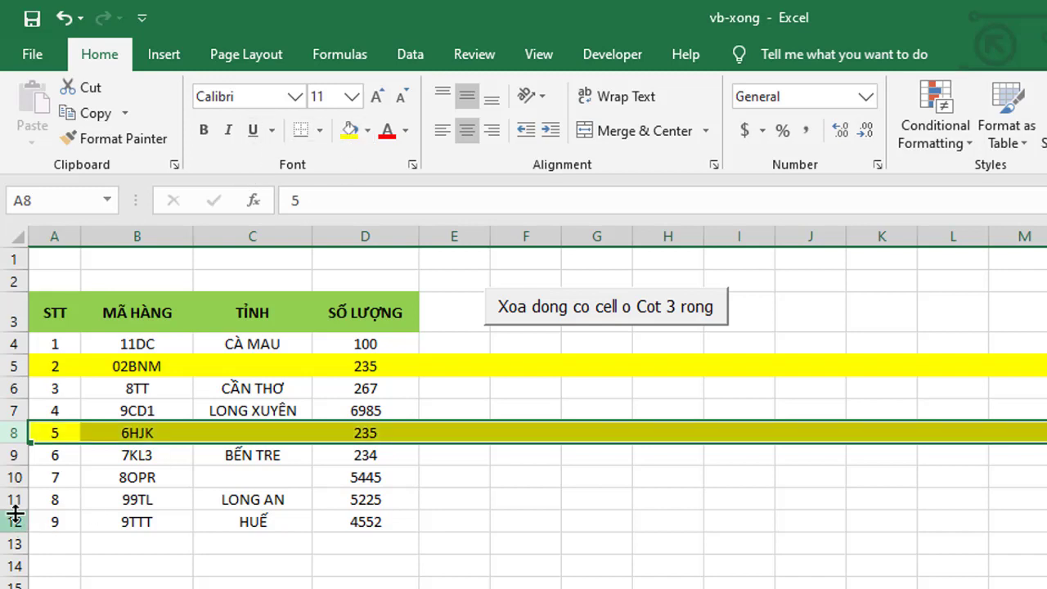
left_click(15, 477)
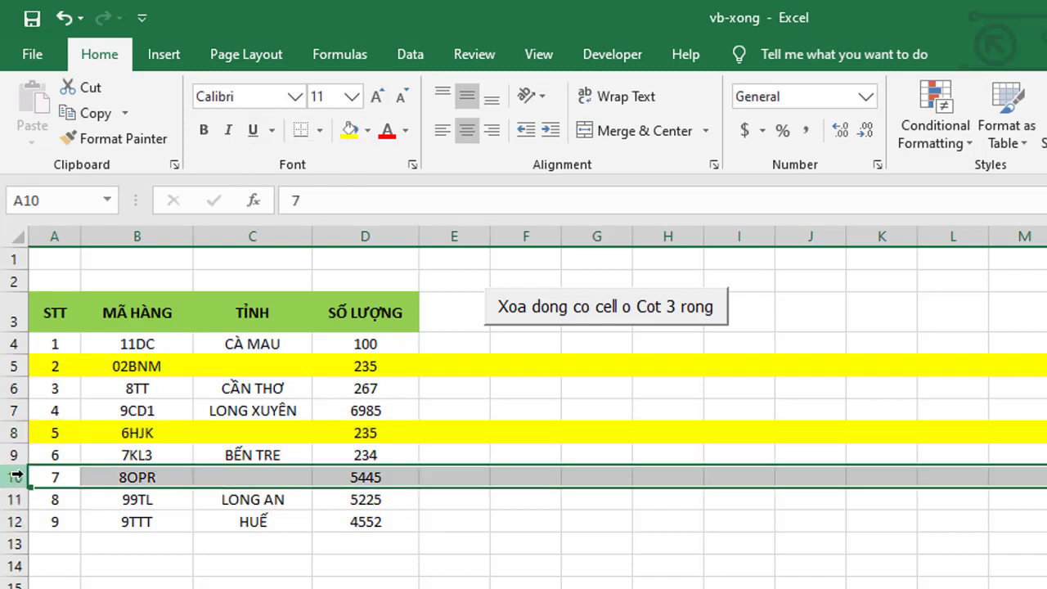
left_click(349, 131)
left_click(249, 365)
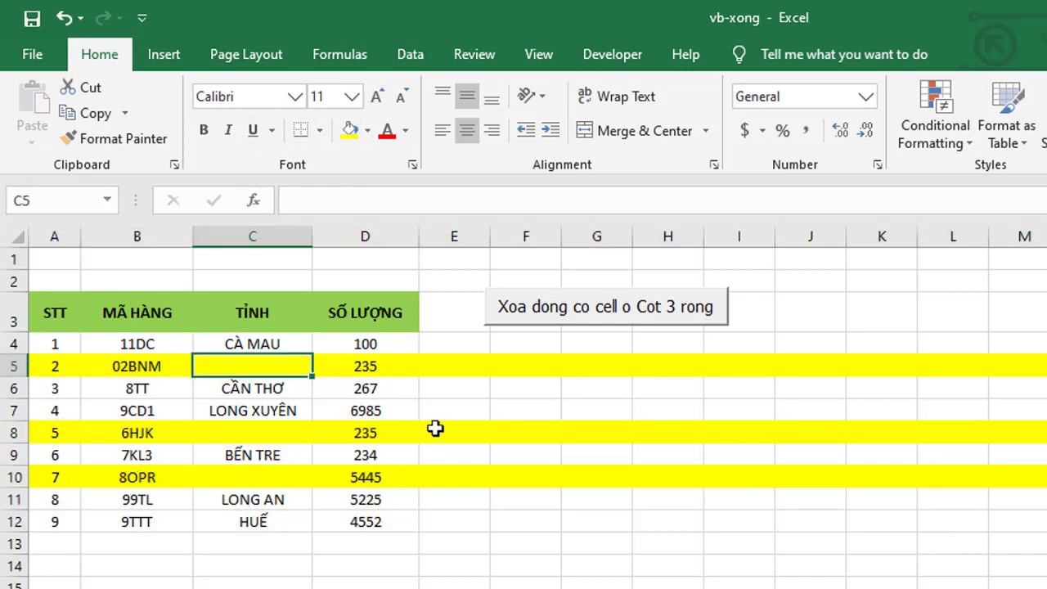
left_click(625, 316)
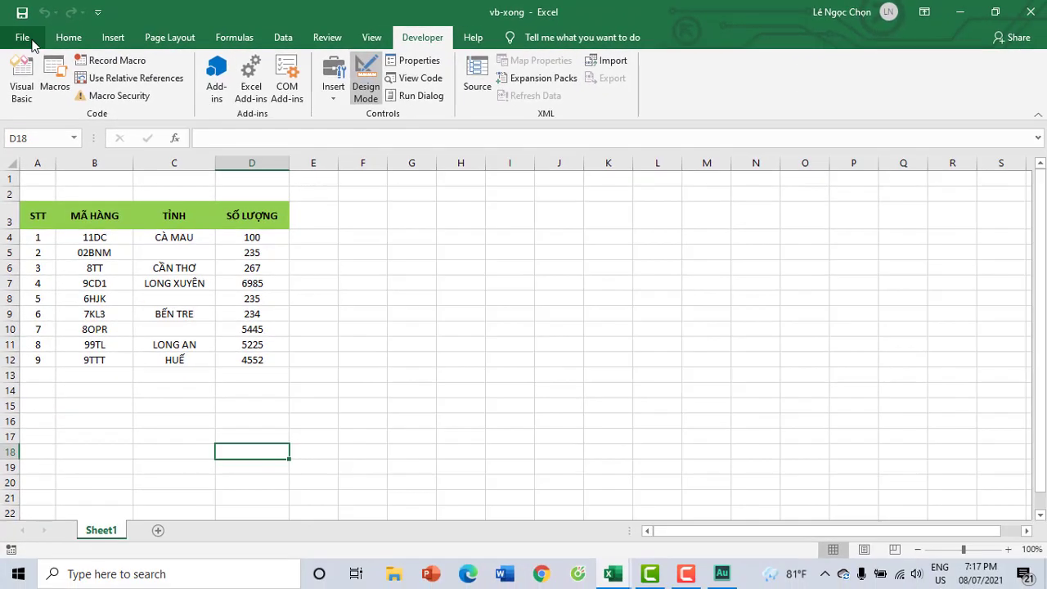
Tick Developer under Main Tabs in Excel Options' Customize Ribbon and confirm
left_click(32, 41)
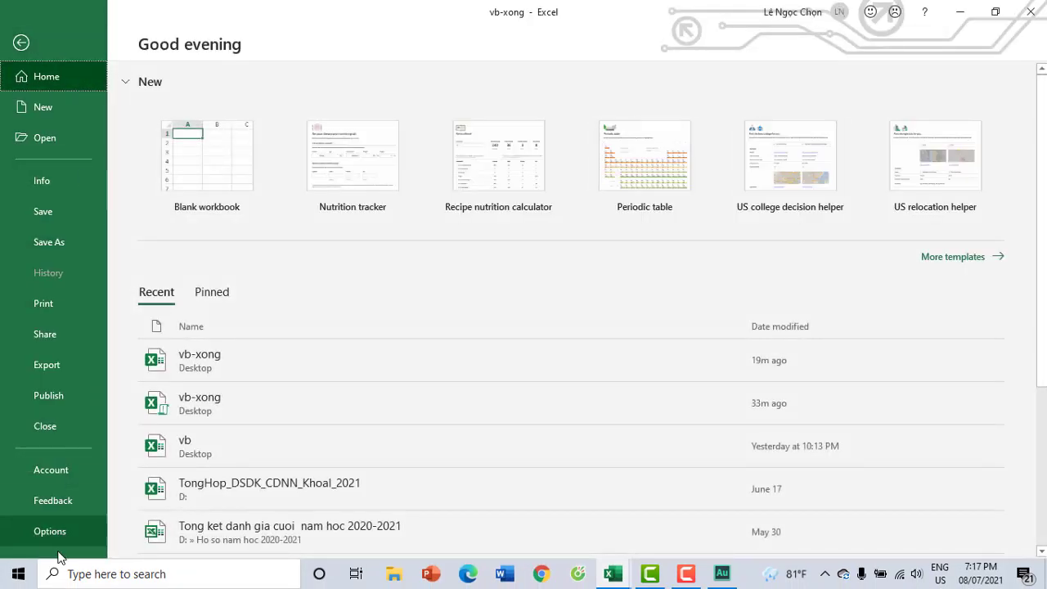
left_click(58, 537)
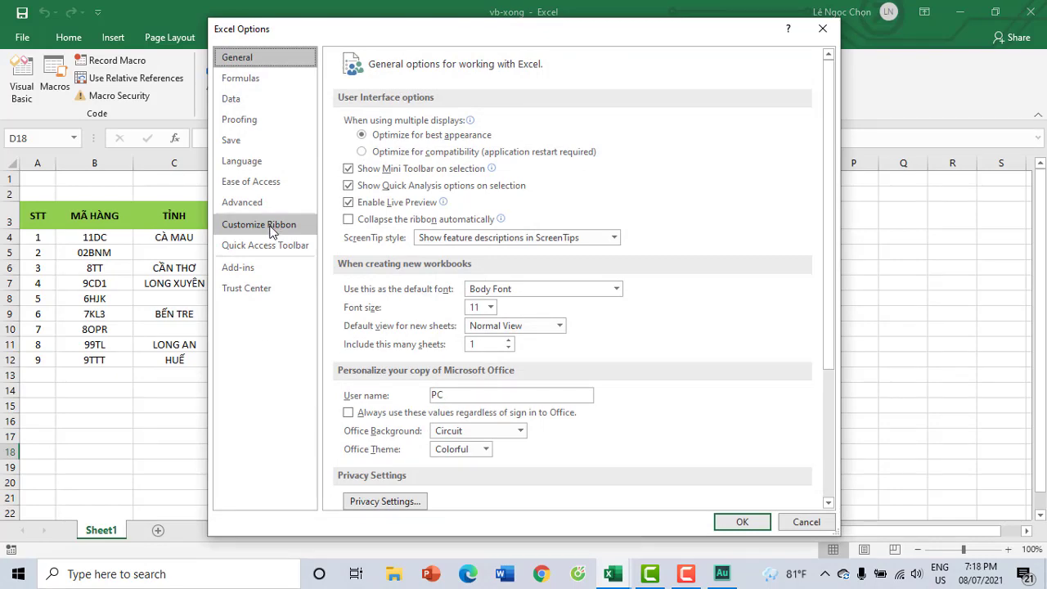
left_click(272, 225)
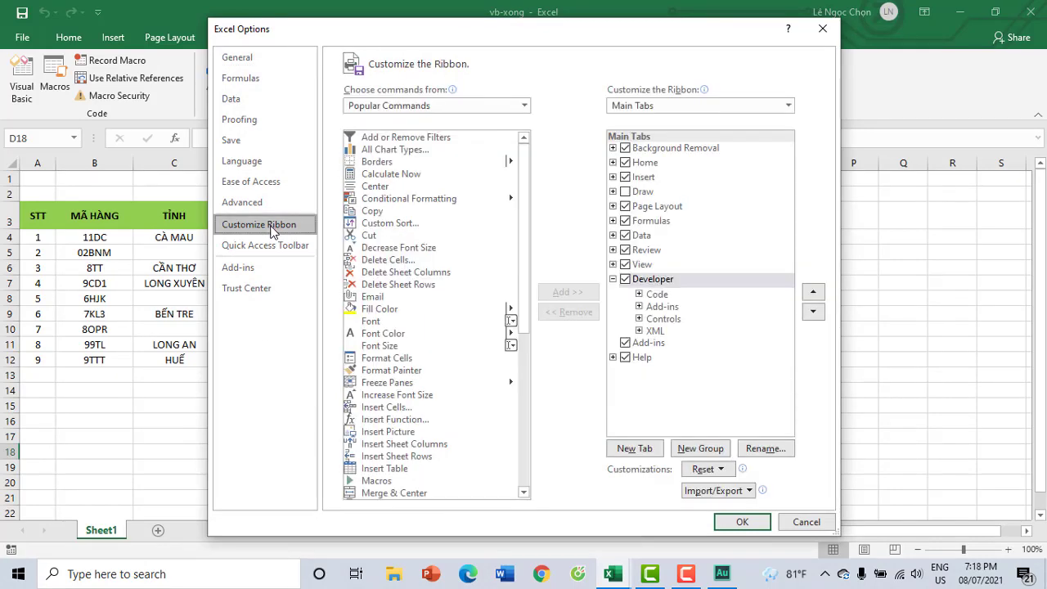
left_click(626, 280)
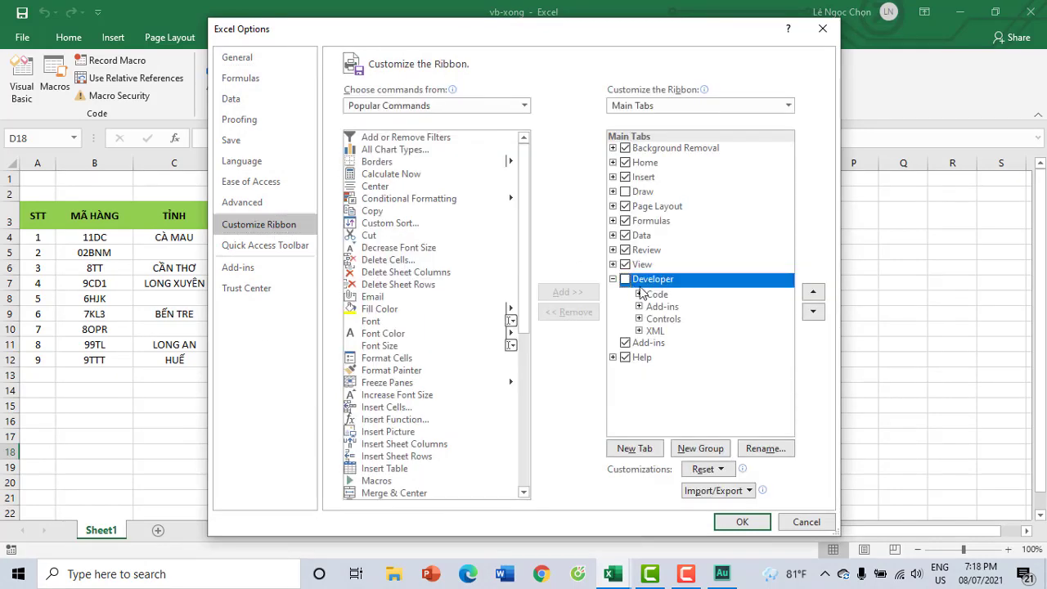
left_click(626, 280)
left_click(743, 523)
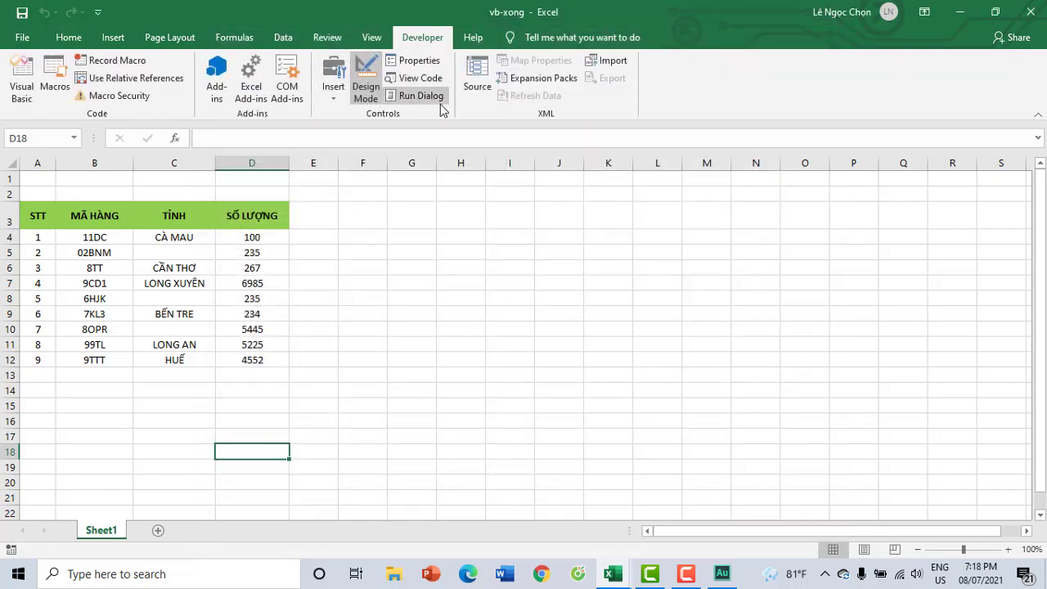
Draw an ActiveX command button across F3:H3 and bring up its Click procedure in VBA
left_click(337, 96)
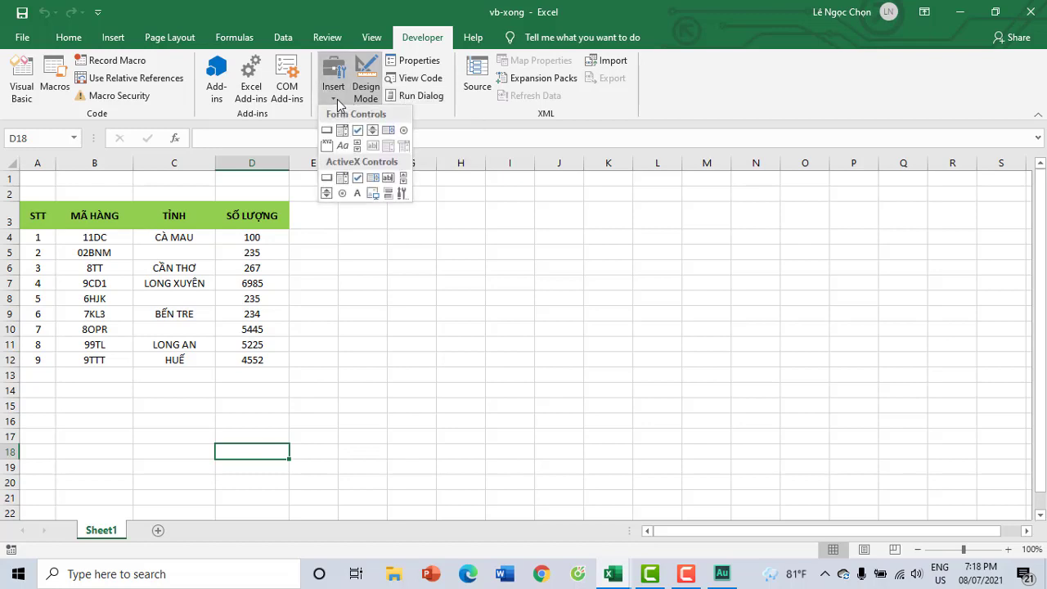
left_click(326, 178)
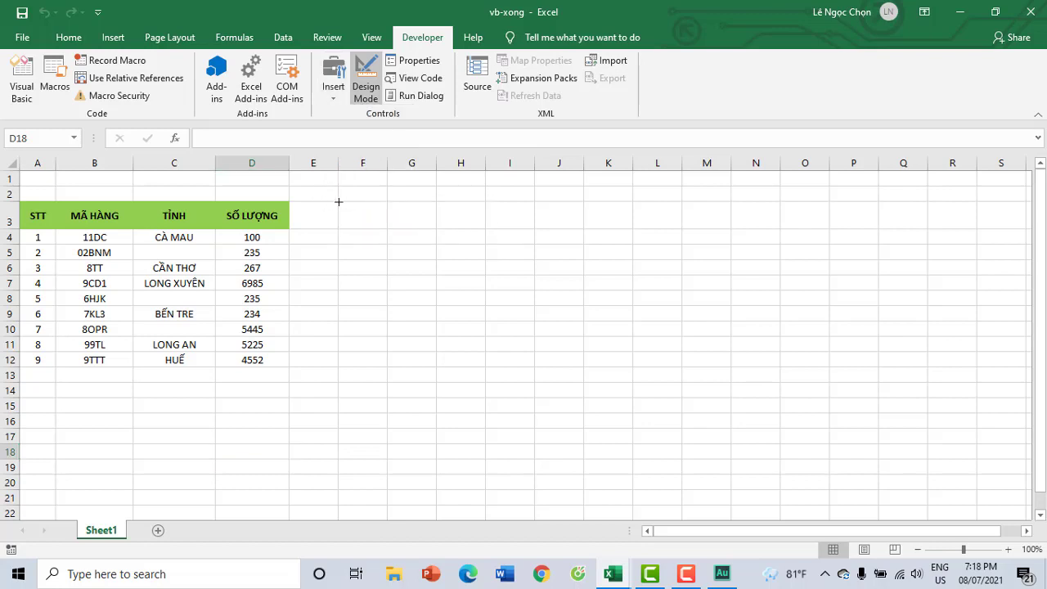
left_click_drag(338, 201, 482, 228)
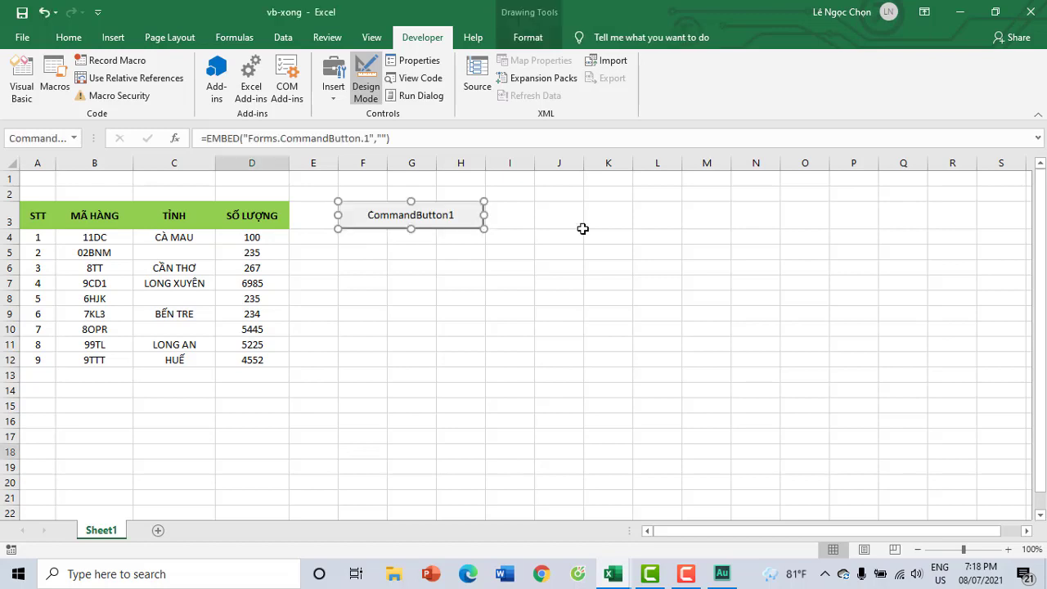
double_click(434, 217)
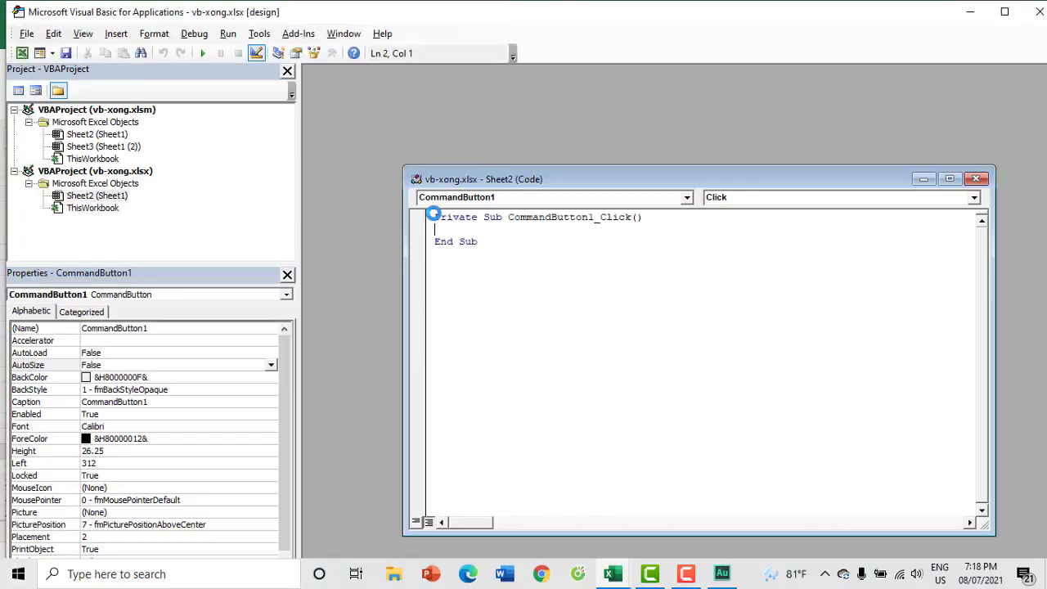
left_click_drag(573, 180, 486, 89)
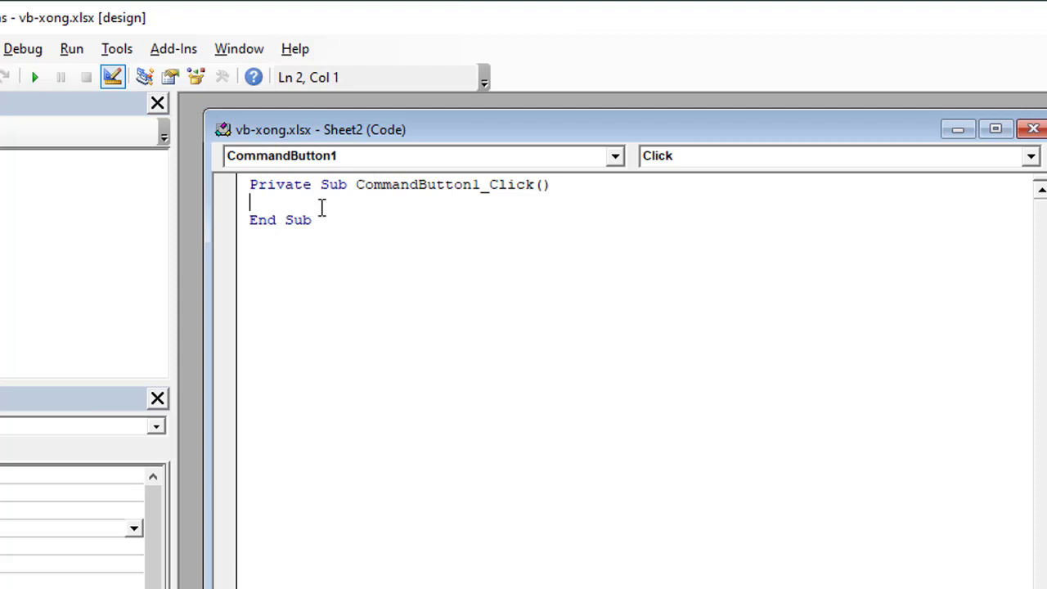
Write a = Worksheets("sheet1").Cells(Rows.Count, 1).End(xlUp).Row, then the header For i = 4 To a
type("a ")
type("= ")
type("wor")
type("ksh")
type("eets")
type("(\"")
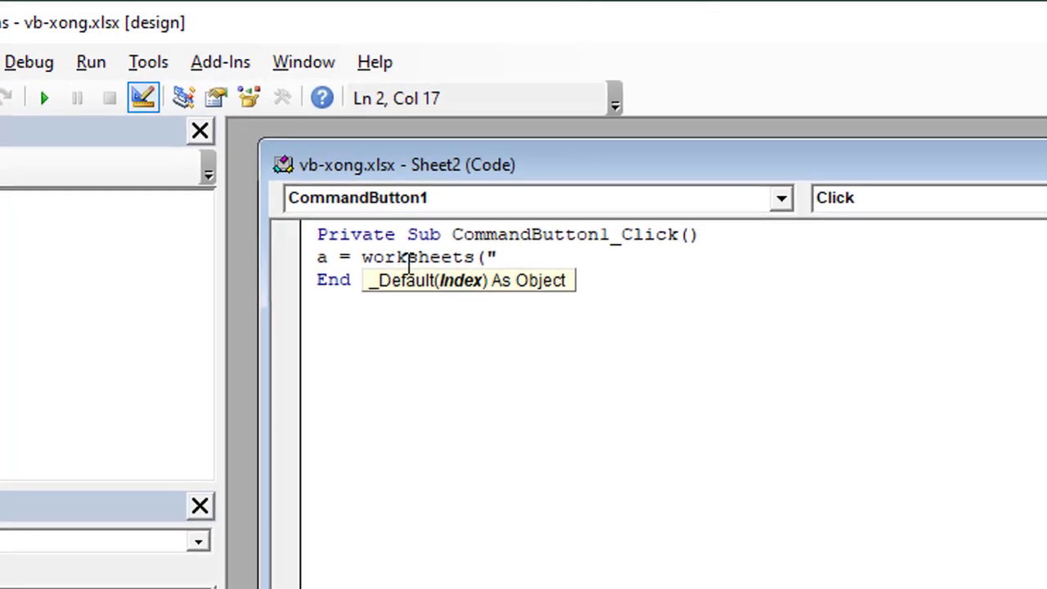
type("sh")
type("eet")
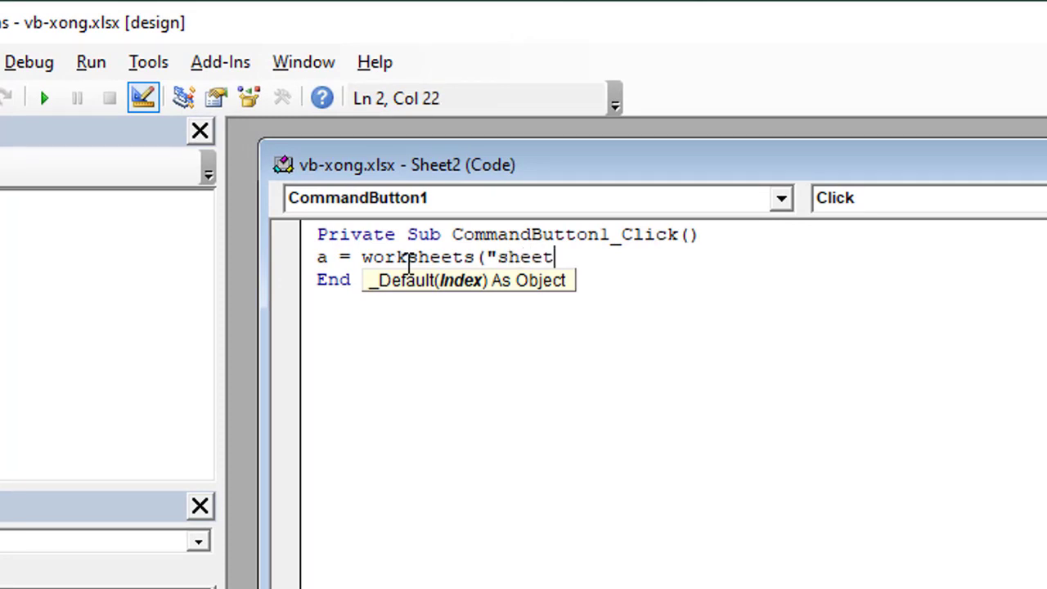
type("1\"")
type(").")
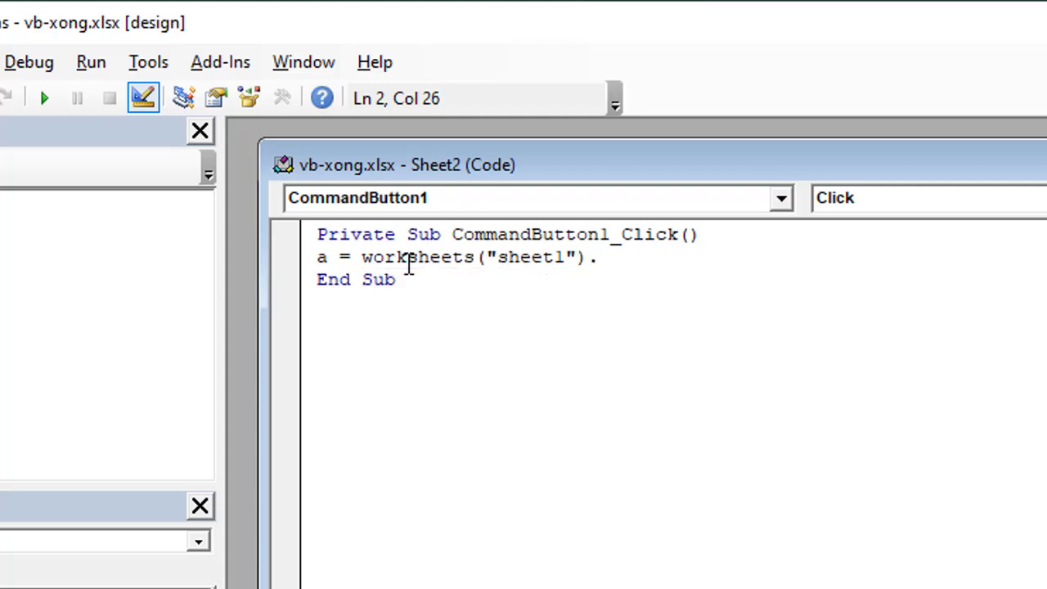
type("c")
type("ell")
type("s")
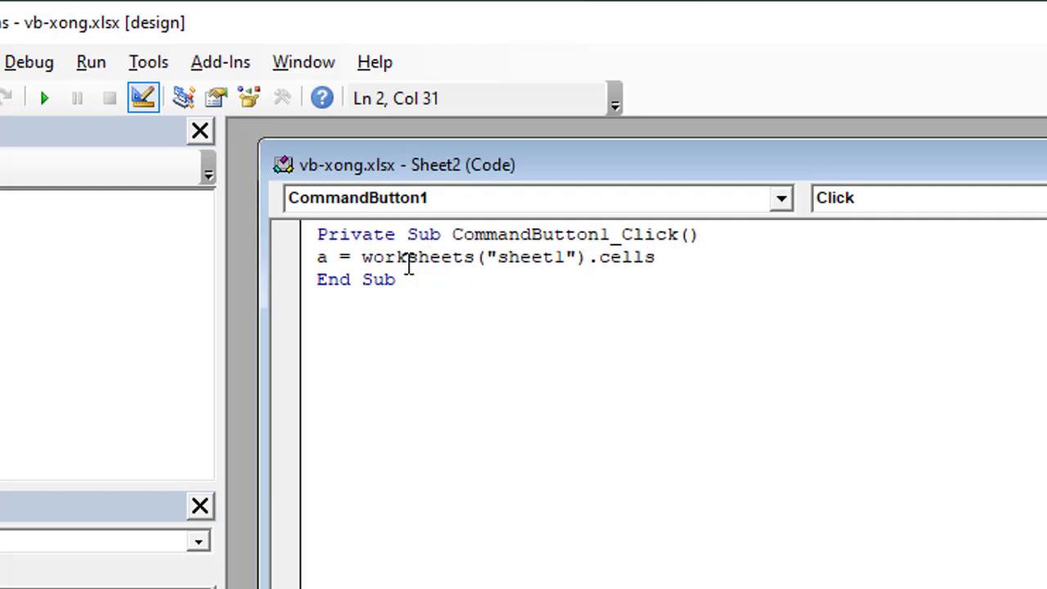
type("(")
type("row")
type("s")
type(".cou")
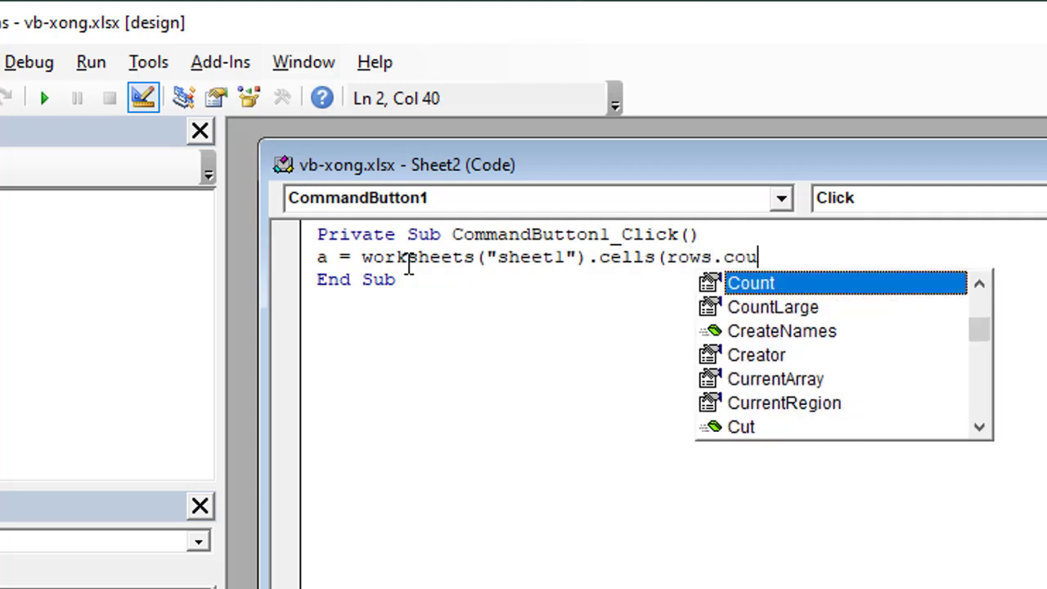
type("nt")
type(",")
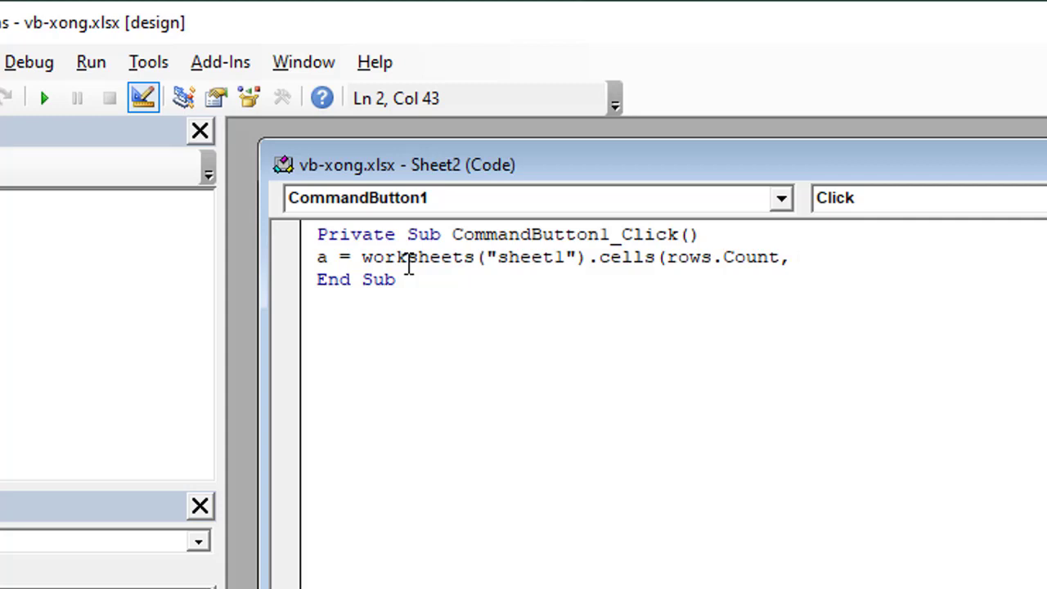
type("1")
type(")")
type(".")
type("end(")
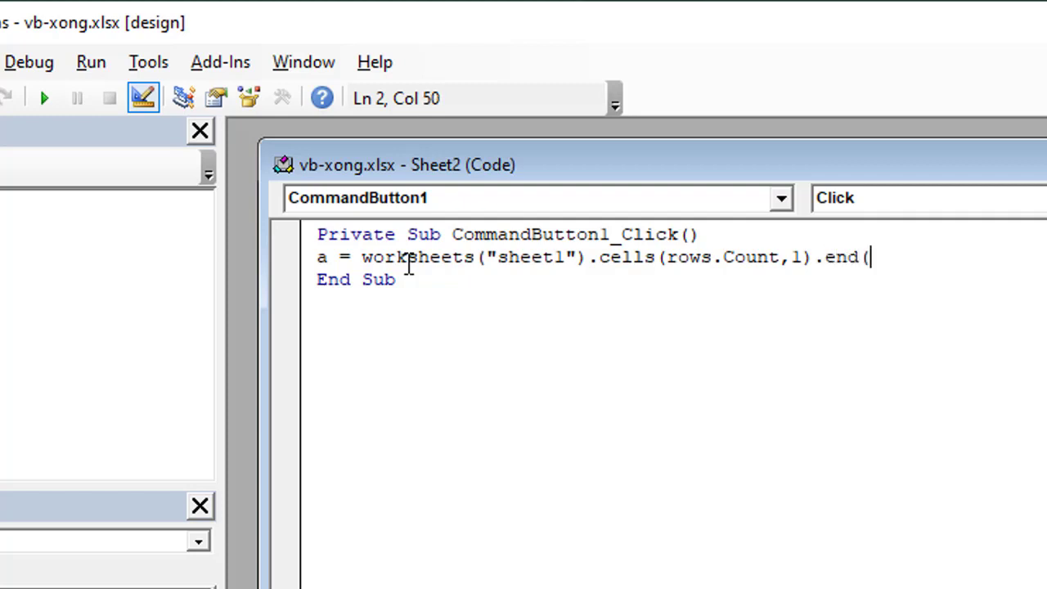
type("xlu")
type("p)")
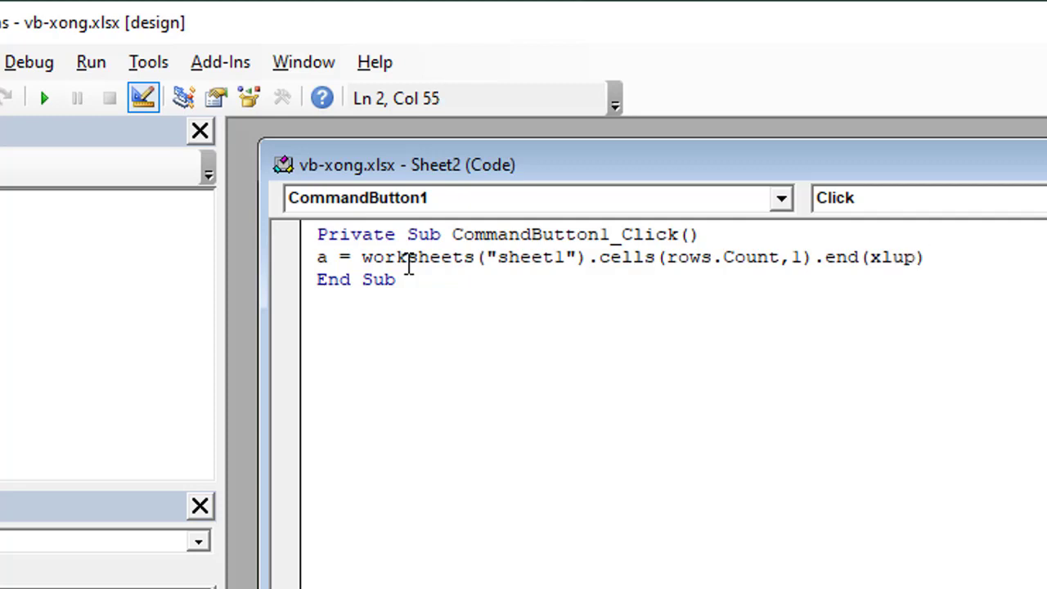
type(".row")
key("Return")
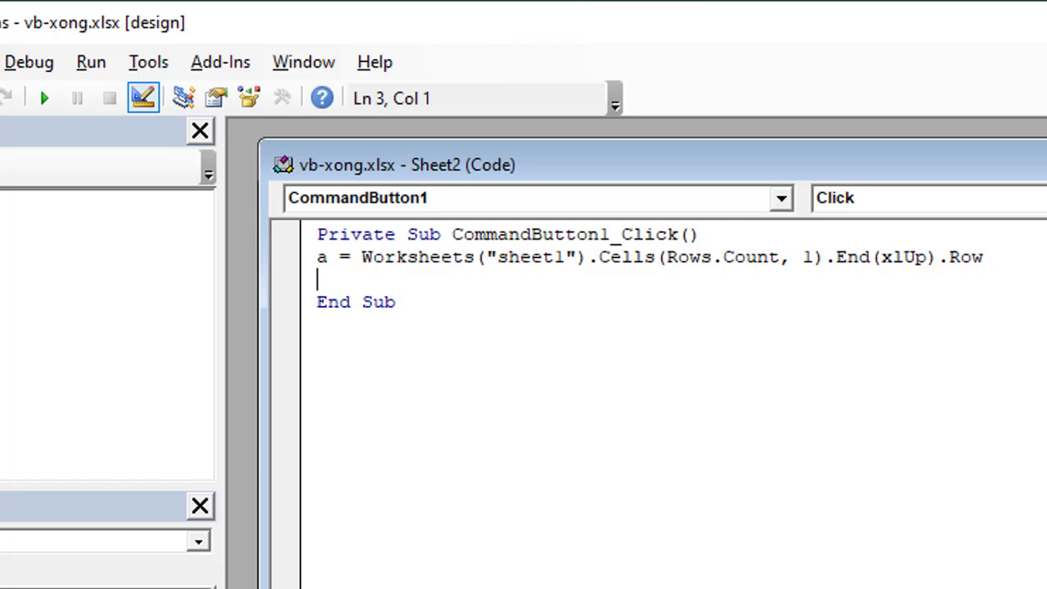
type("fo")
type("r")
type(" i")
type(" = ")
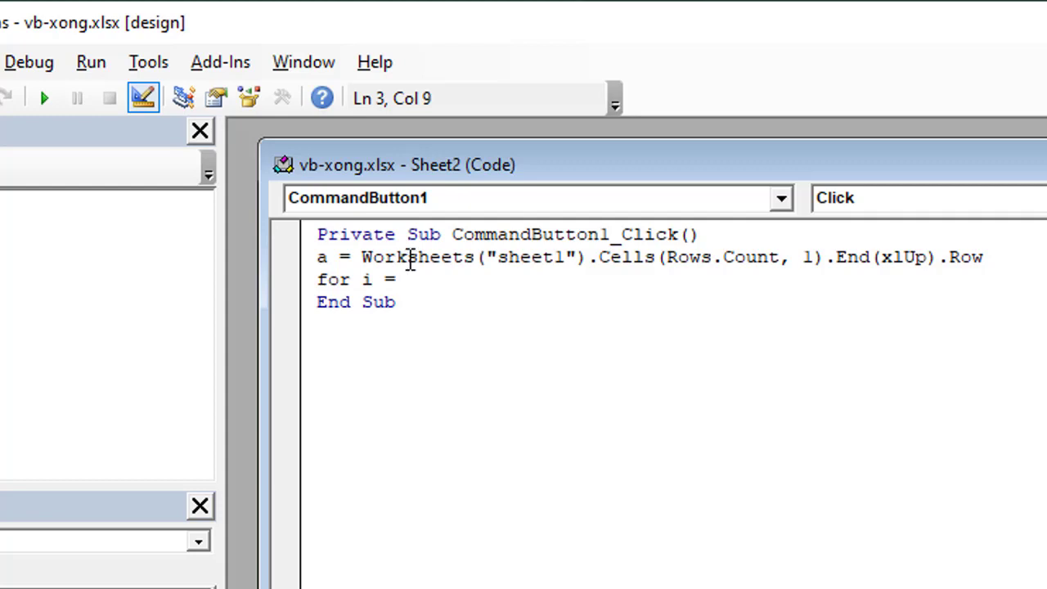
type("4")
type(" to a")
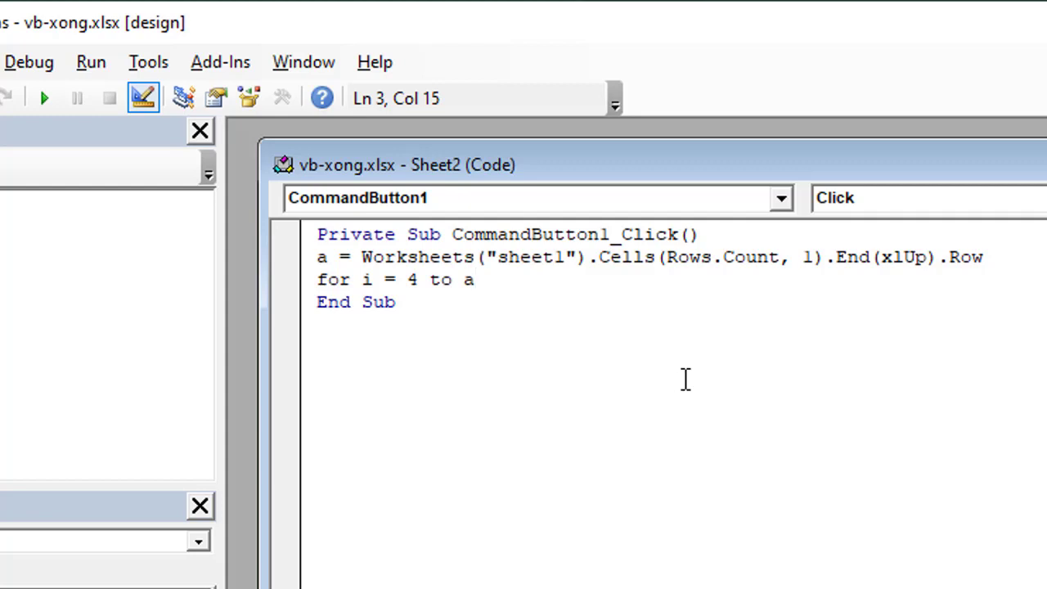
key("Return")
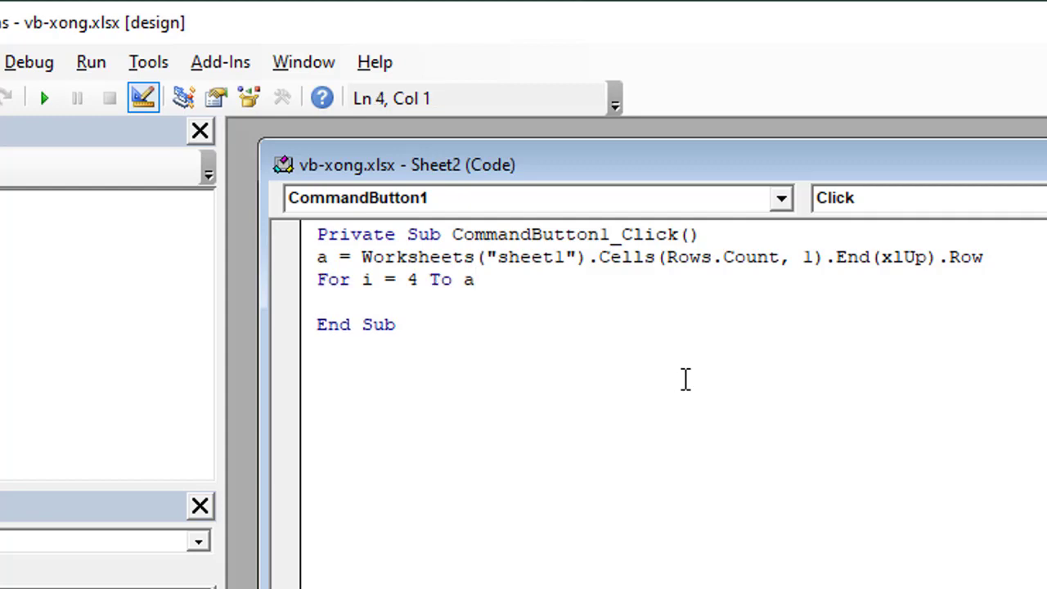
Add the line If Worksheets("sheet1").Cells(i,3).Value = "" Then inside the loop
type("i")
type("f w")
type("or")
type("ksheets")
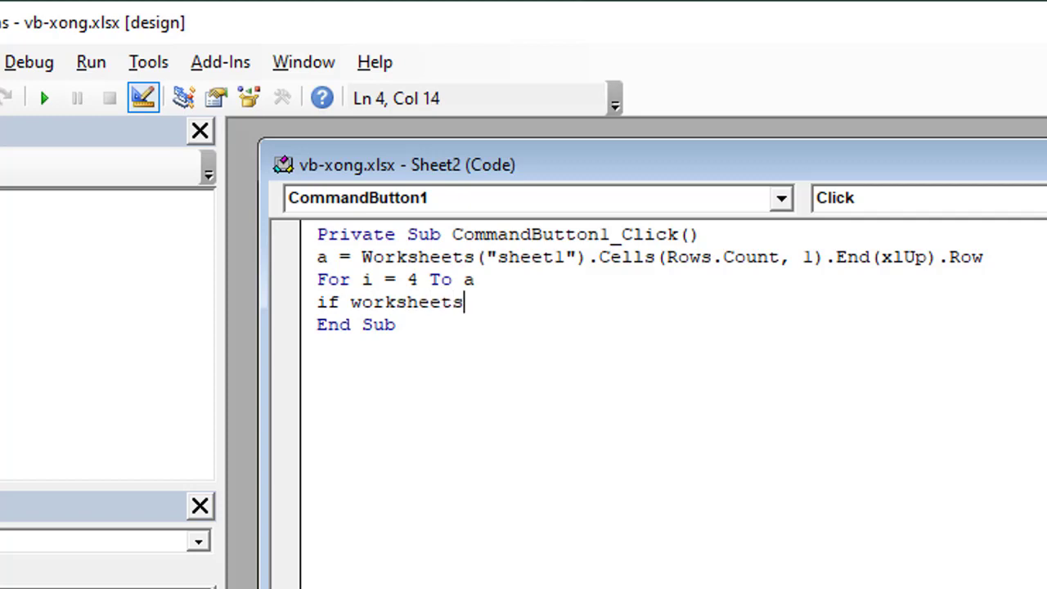
type("(")
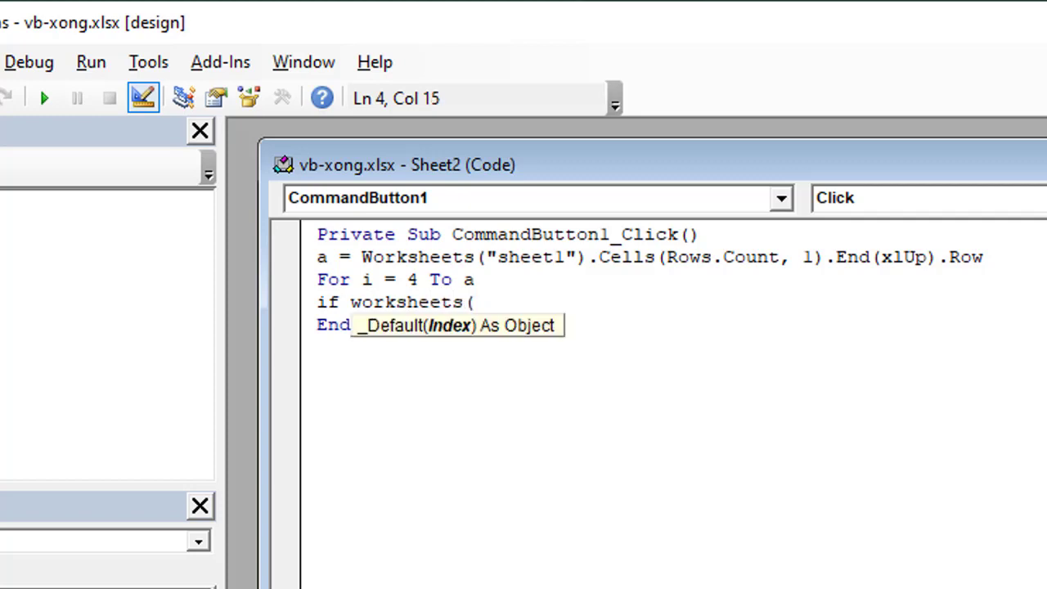
type("\"she")
type("et1")
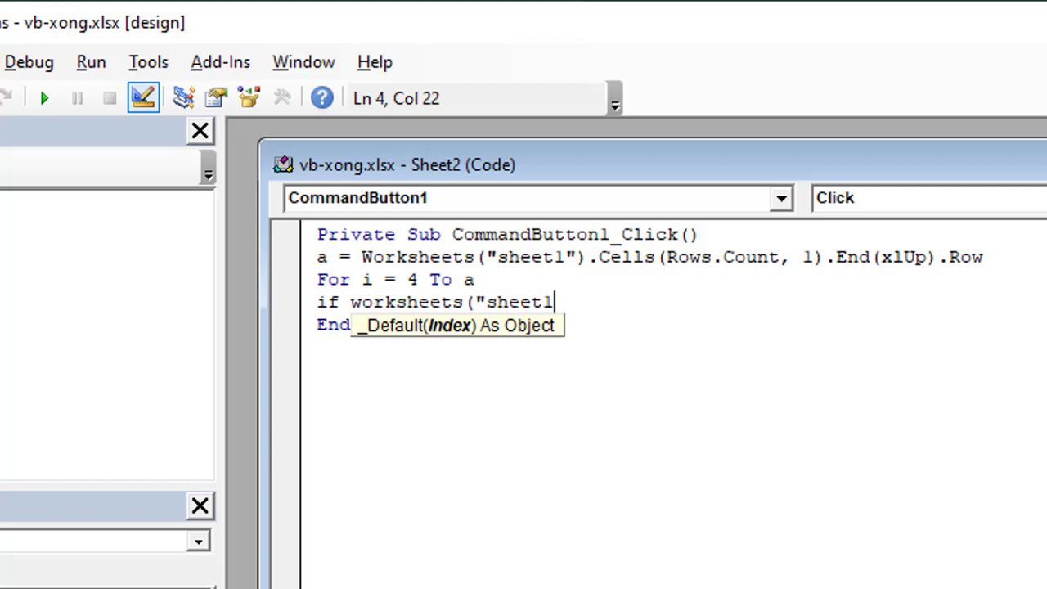
type("\"")
type(")")
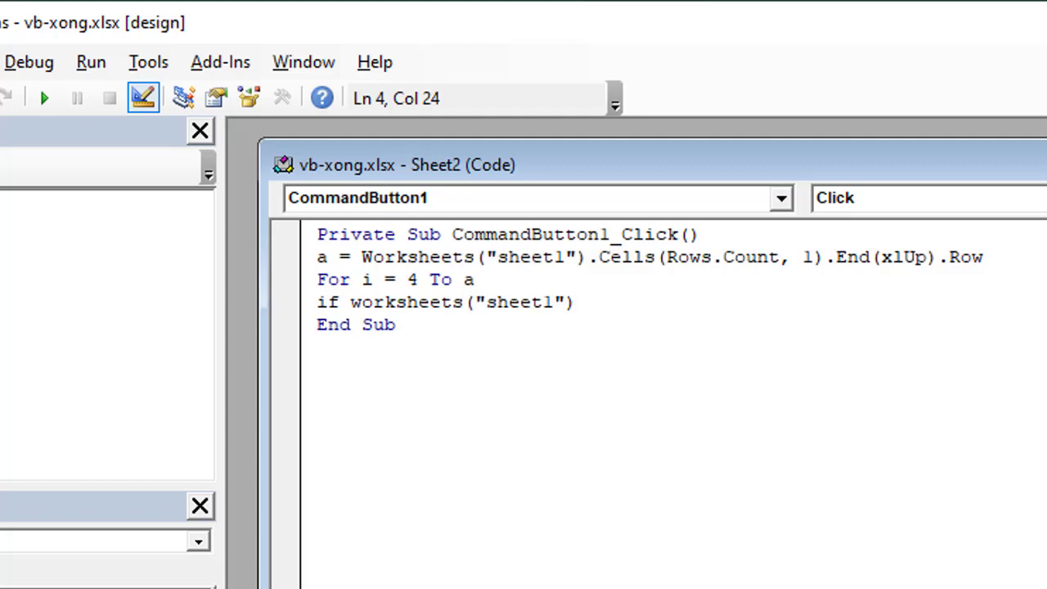
type(".c")
type("ells")
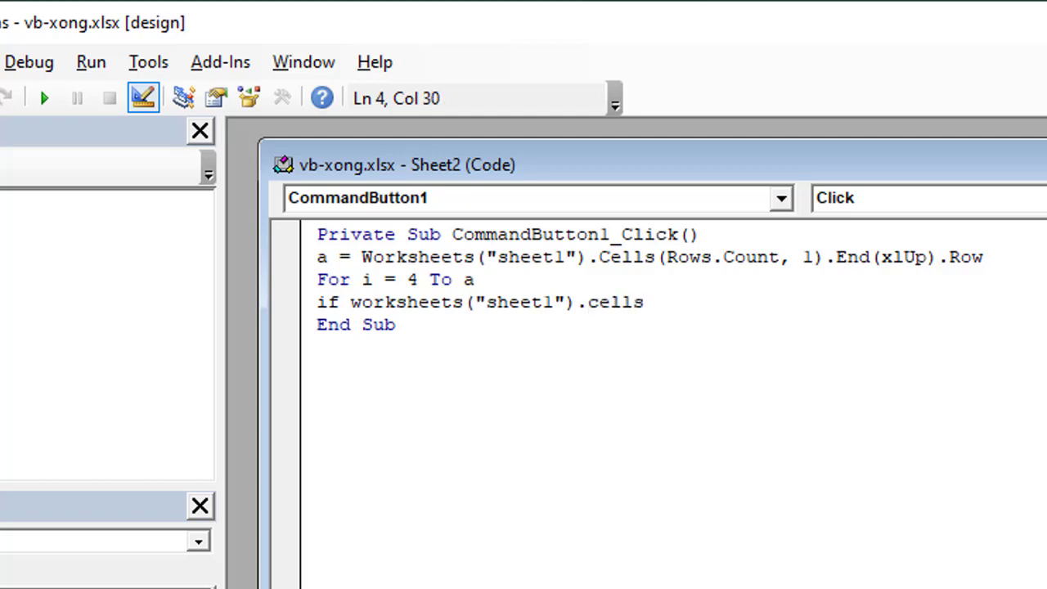
type("(")
type("i")
type(",3")
type(")")
type(".")
type("value")
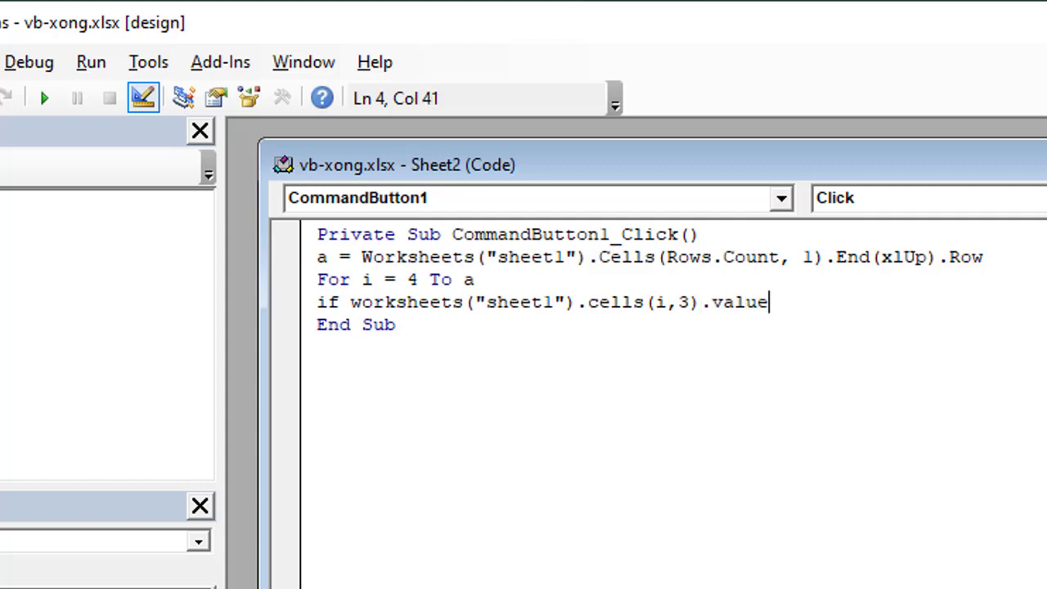
type("=\"\"")
type(" then")
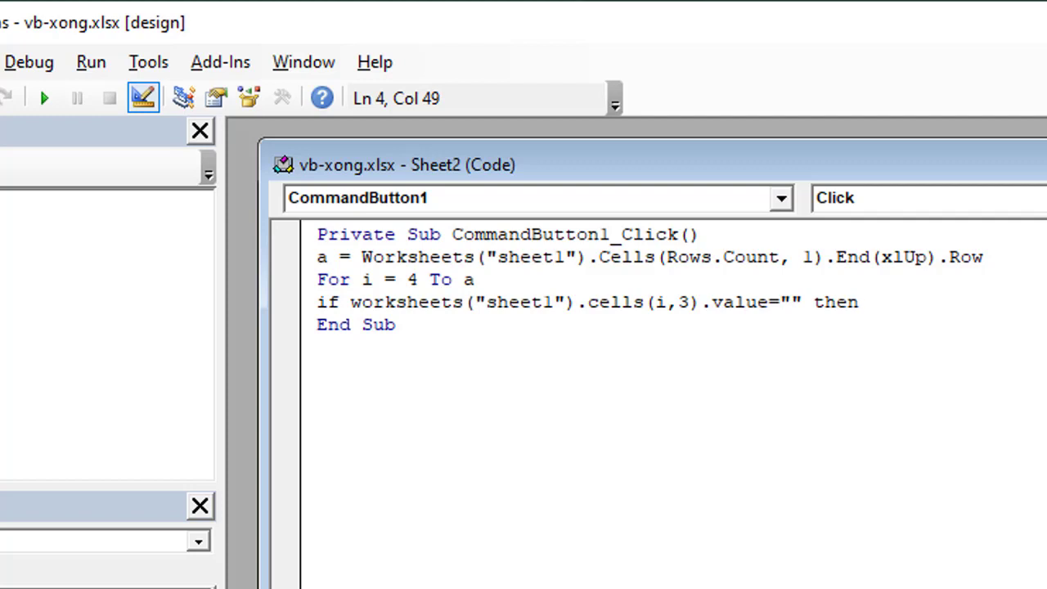
key("Return")
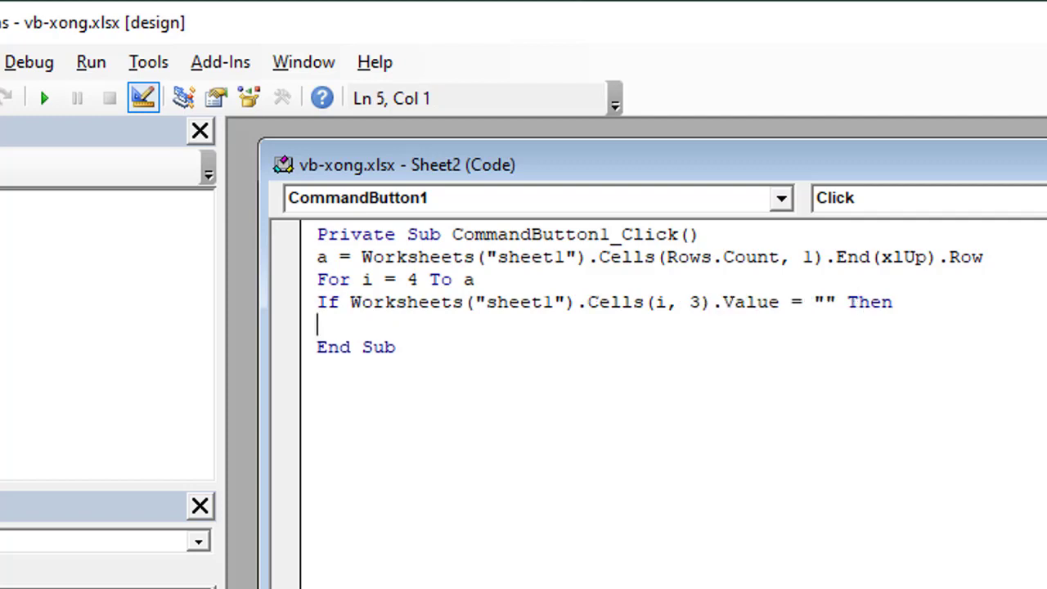
Add Rows(i).Delete, End If and Next, removing the blank line before End Sub
type("row")
type("s(")
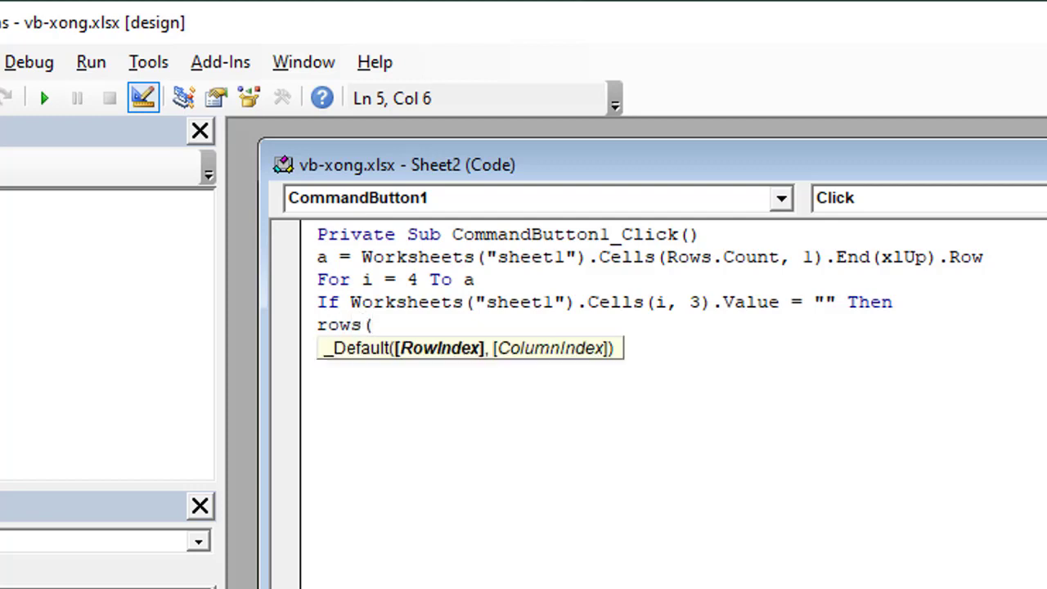
type("i)")
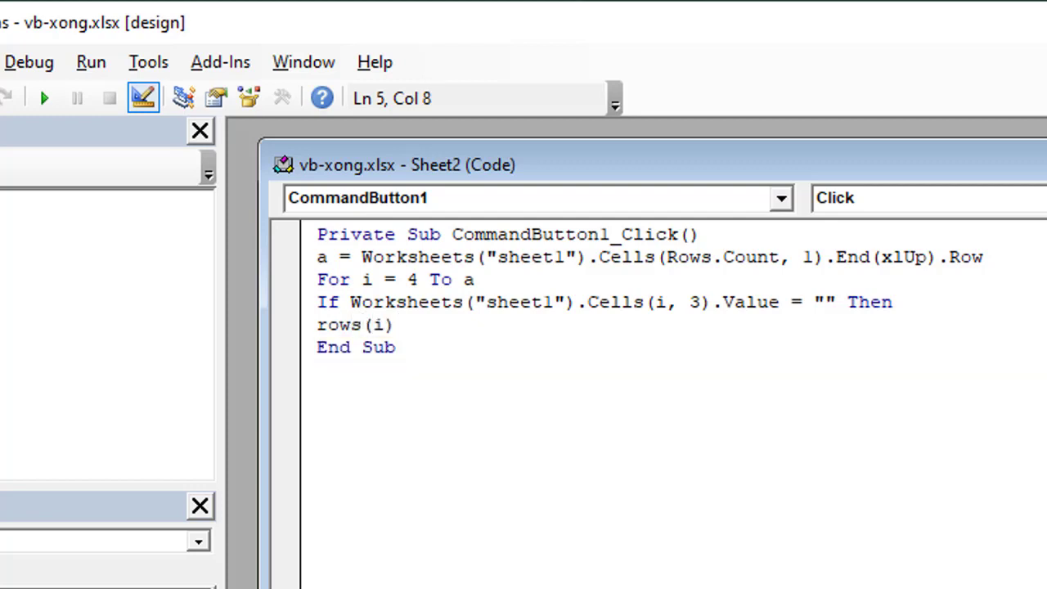
type(".de")
type("lete")
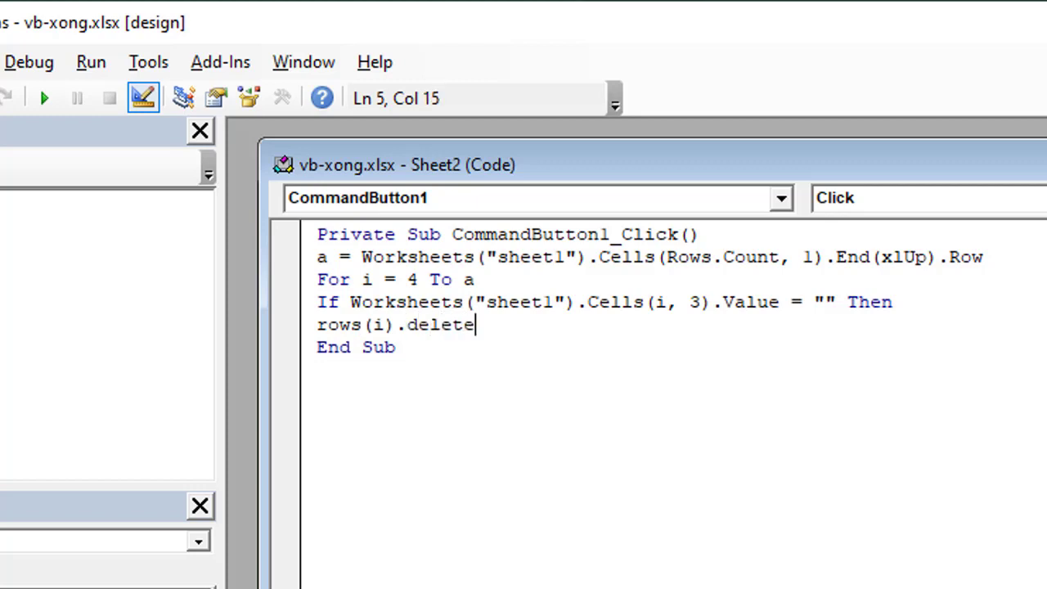
key("Return")
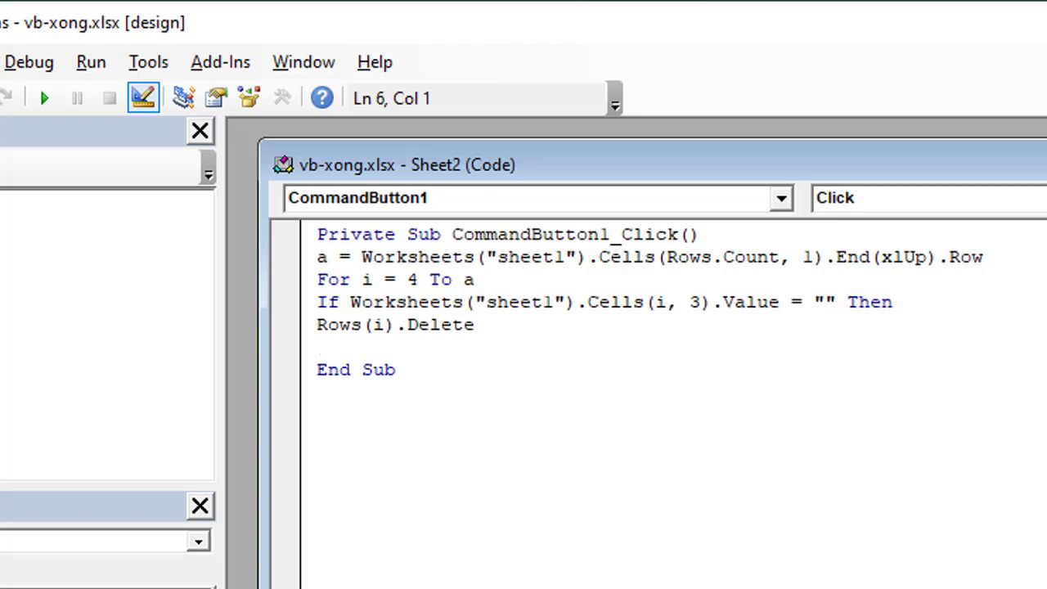
type("end ")
type("if")
key("Return")
type("ne")
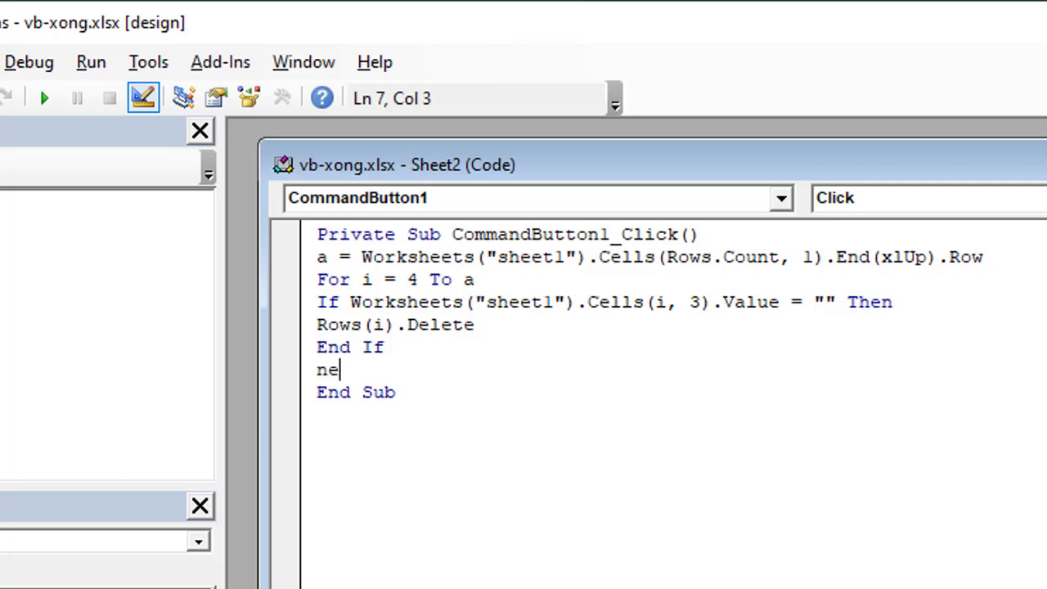
type("xt")
key("Return")
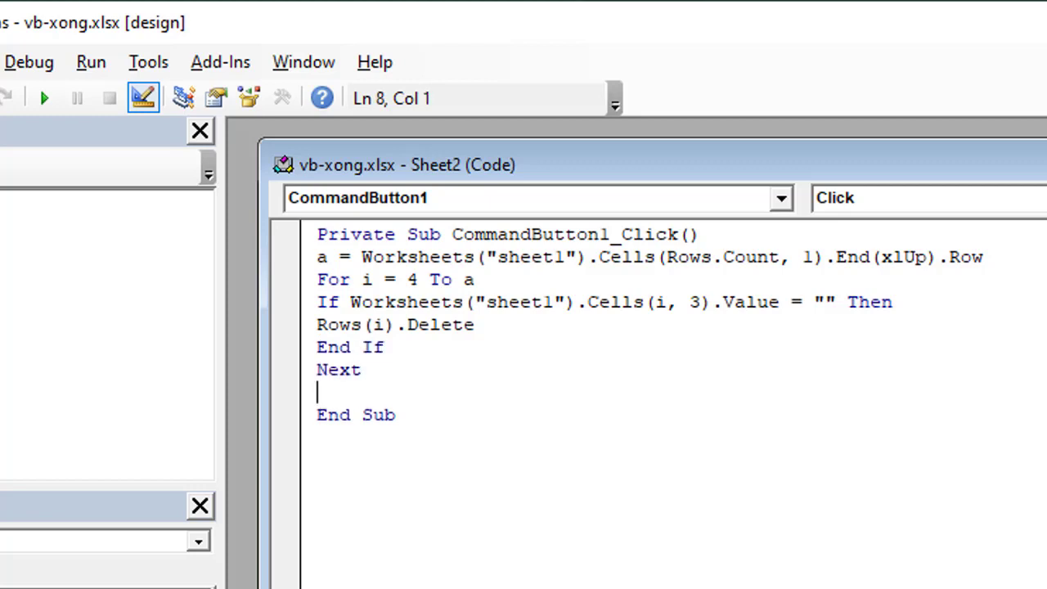
key("Delete")
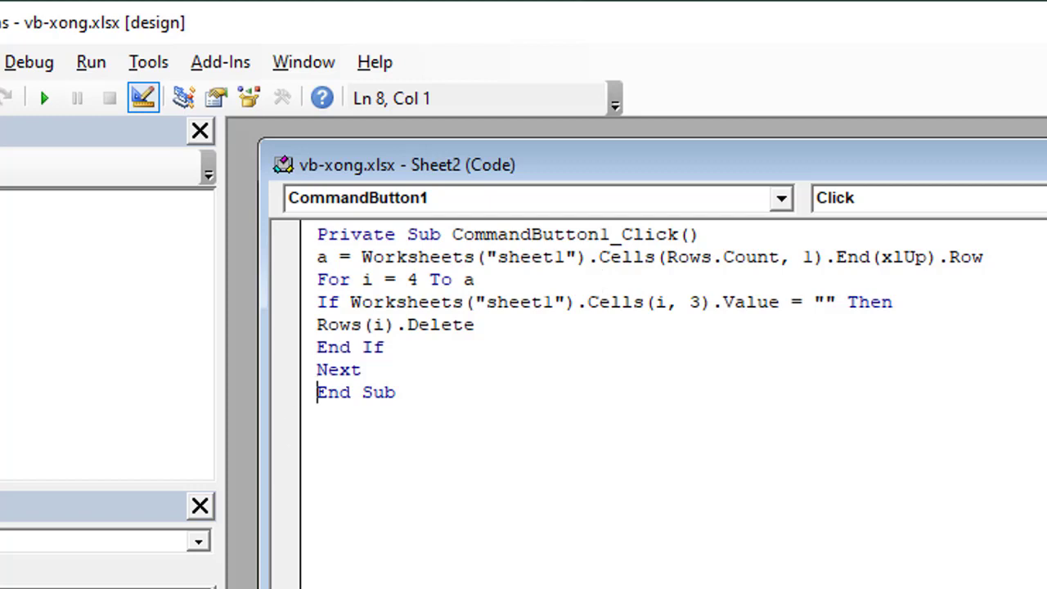
key("F4")
type("Xoa dong co Cell rong Cot 3")
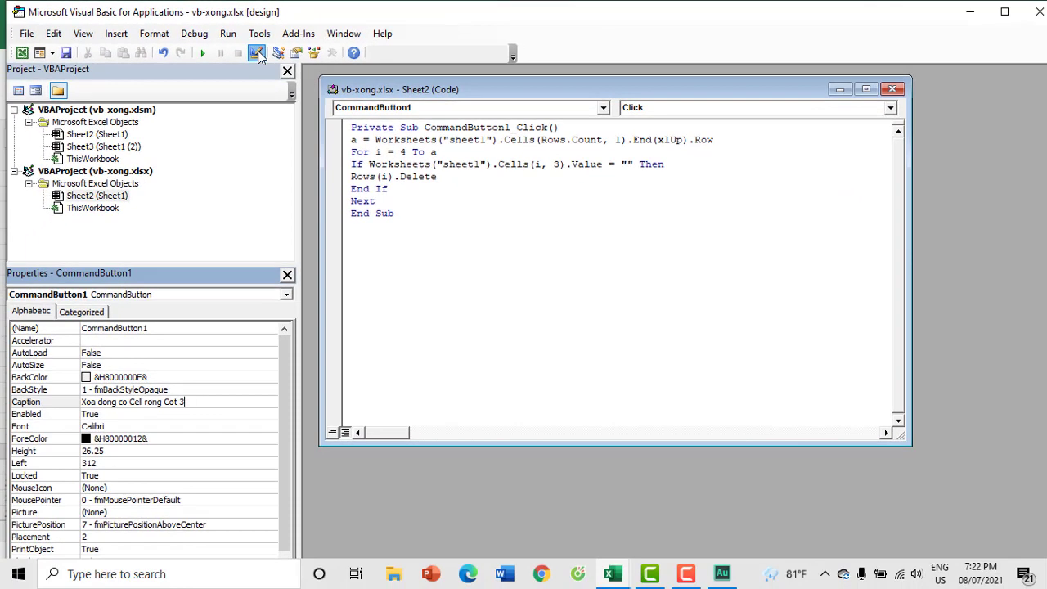
left_click(256, 52)
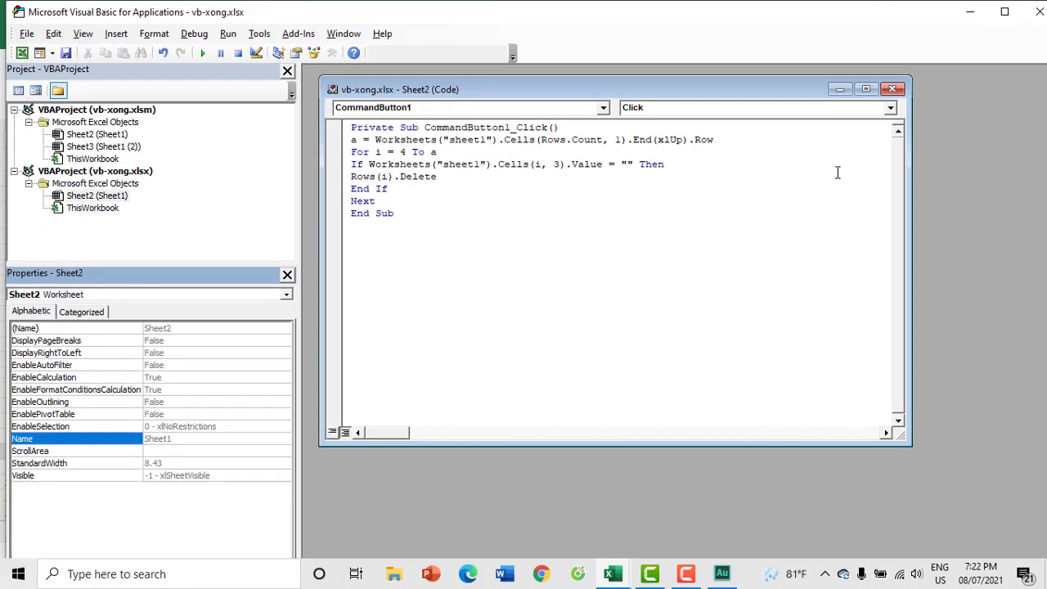
left_click(1039, 11)
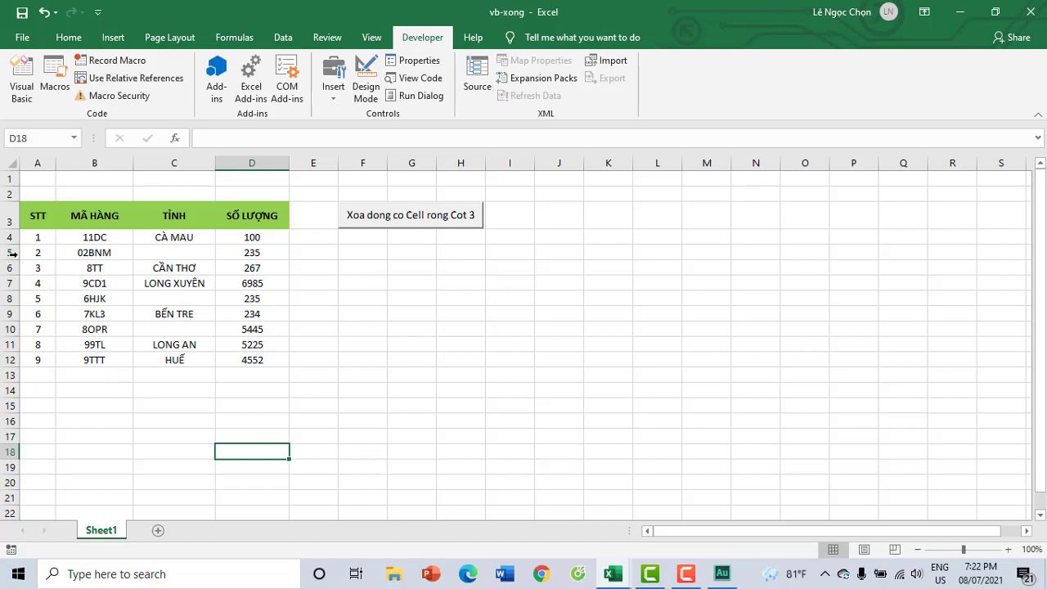
left_click(6, 252)
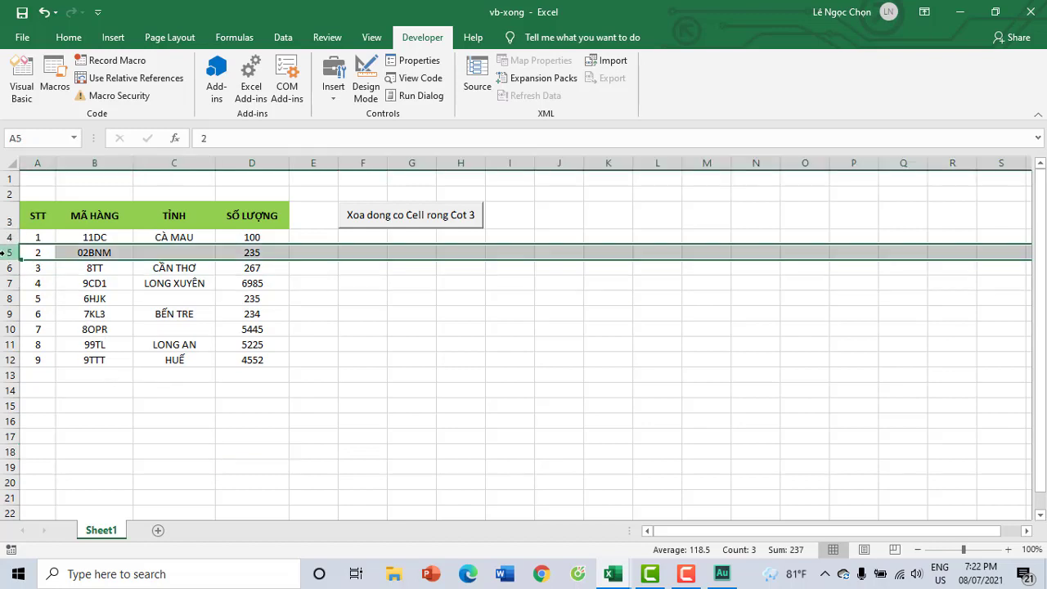
left_click(7, 298)
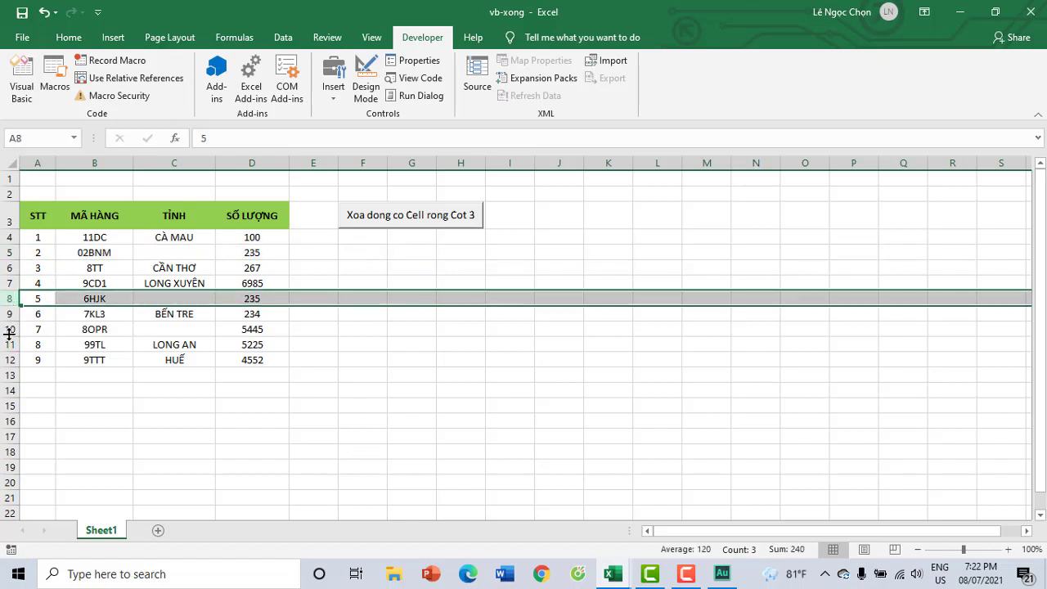
left_click(9, 331)
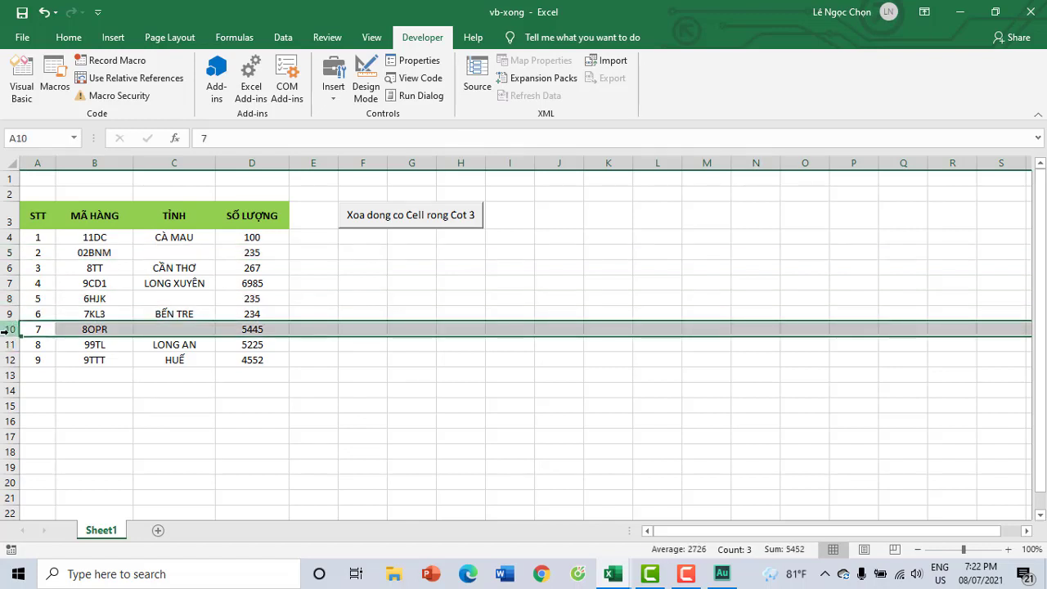
left_click(177, 252)
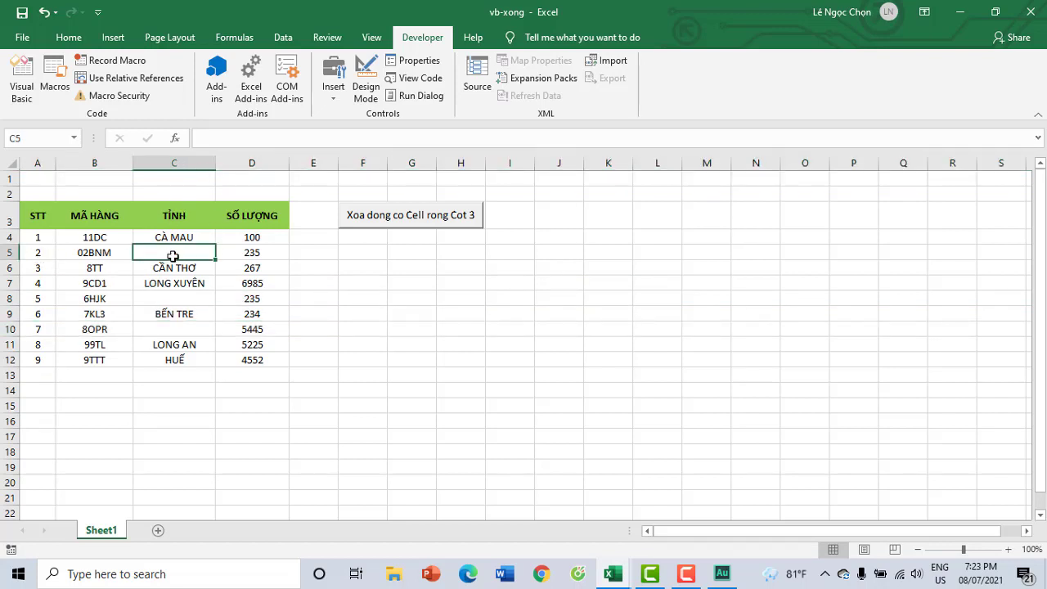
left_click(175, 300)
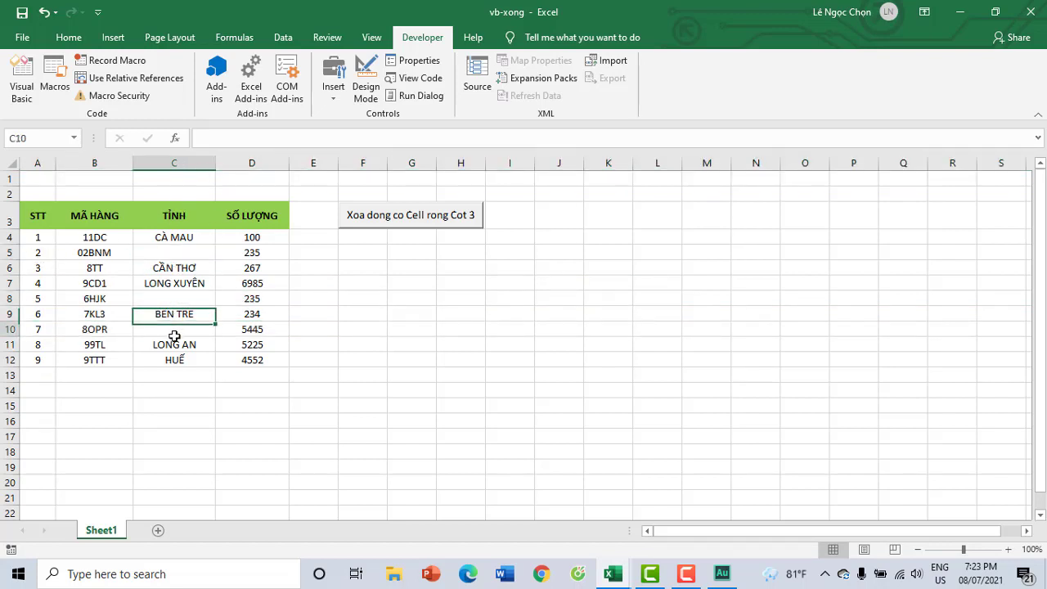
left_click(175, 330)
Make a copy of Sheet1 as Sheet1 (2), keeping Sheet1 first
right_click(103, 533)
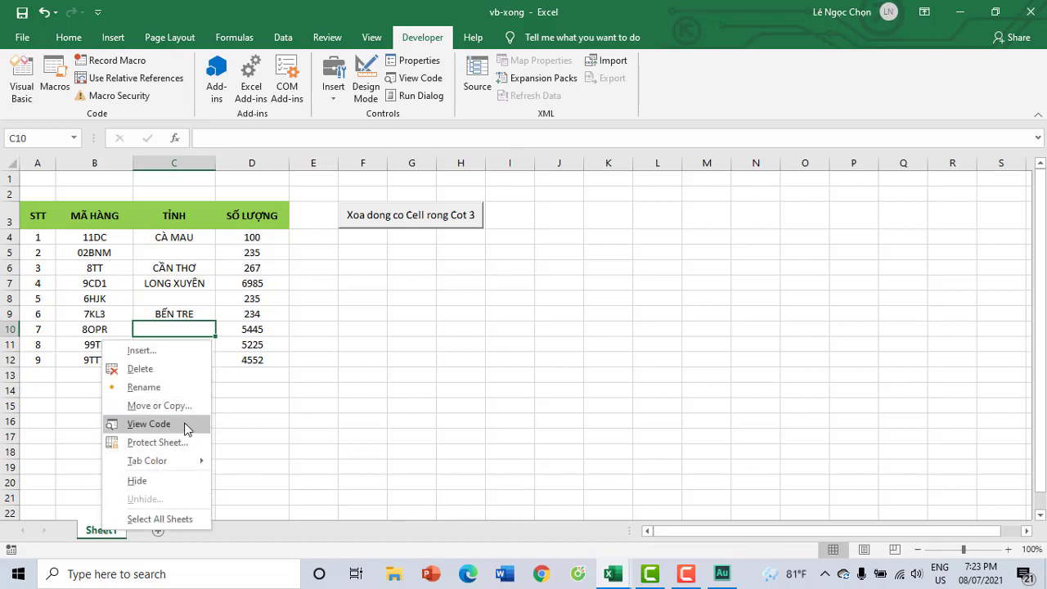
left_click(181, 406)
left_click(115, 471)
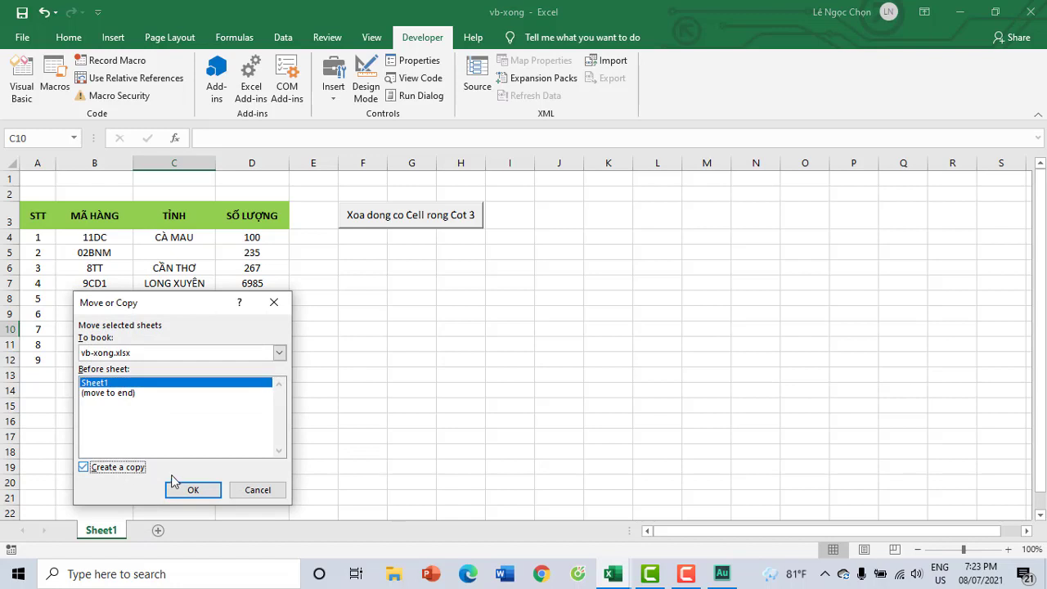
left_click(193, 490)
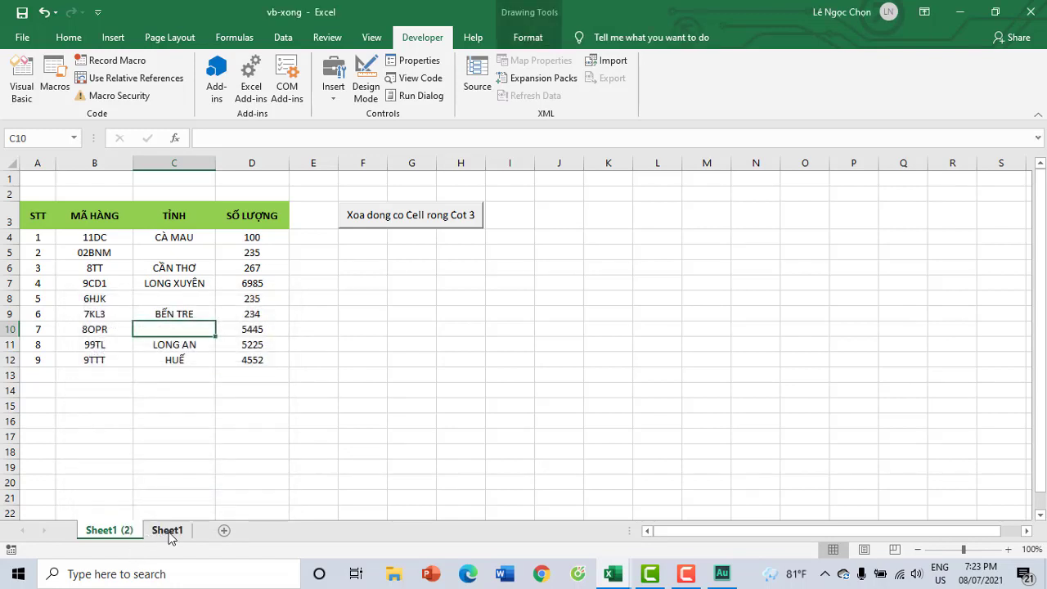
left_click_drag(160, 532, 100, 532)
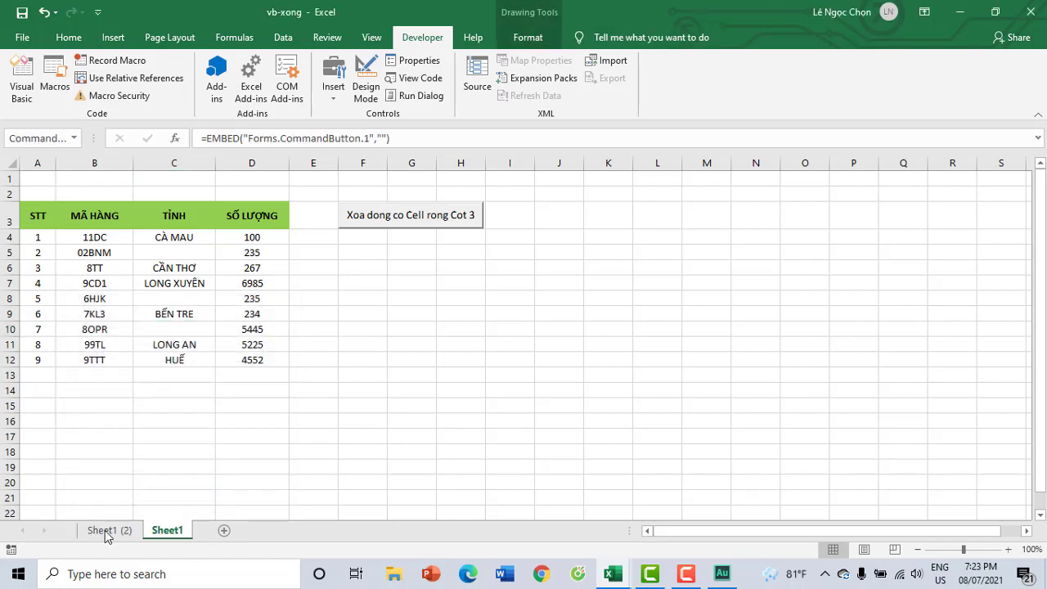
left_click(429, 283)
Fill the empty TỈNH cells C5, C8 and C10 yellow
left_click(182, 254)
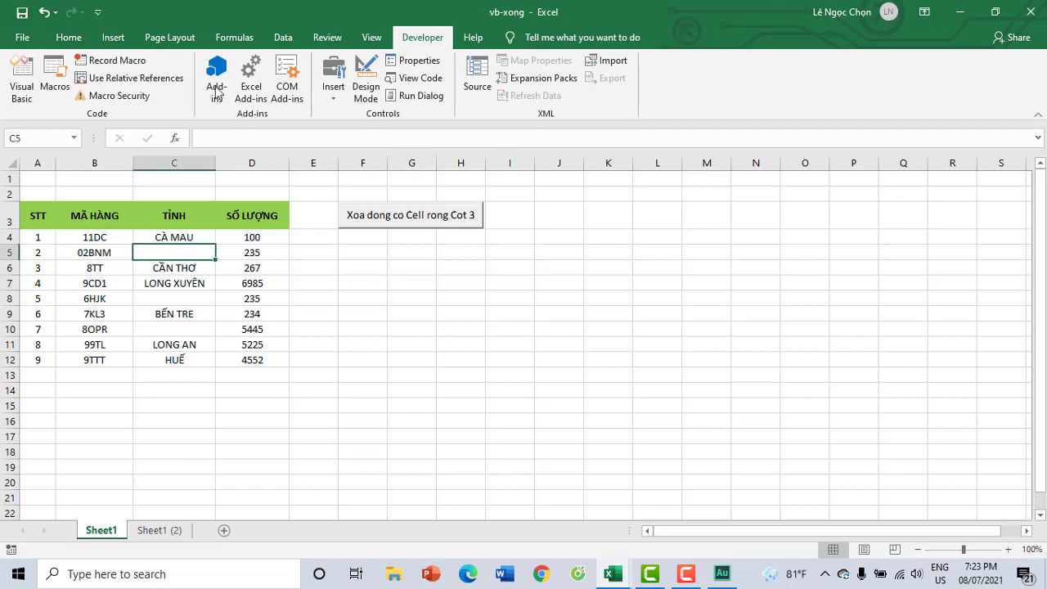
left_click(69, 36)
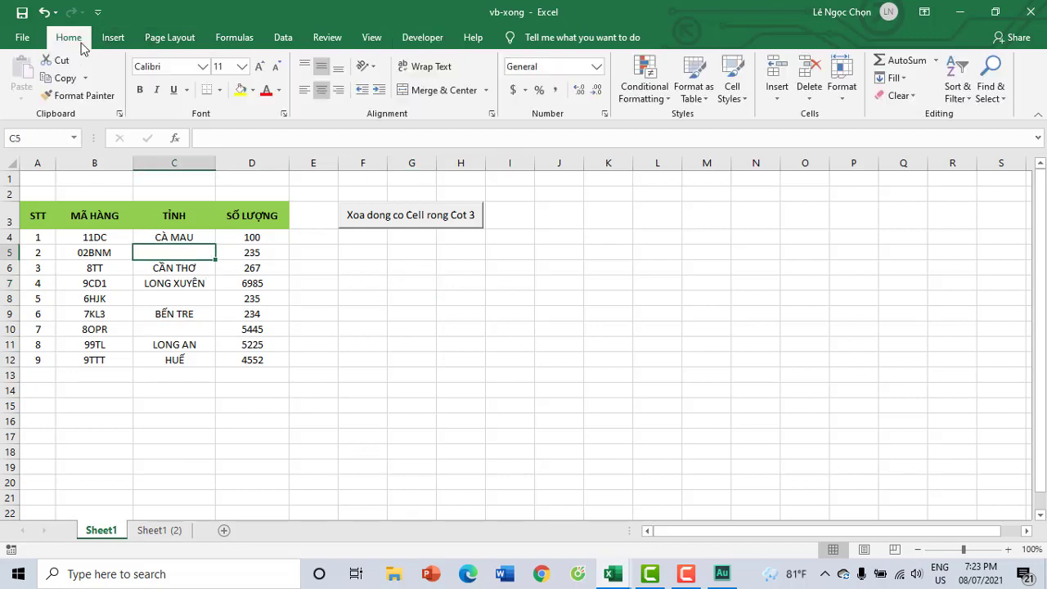
left_click(254, 90)
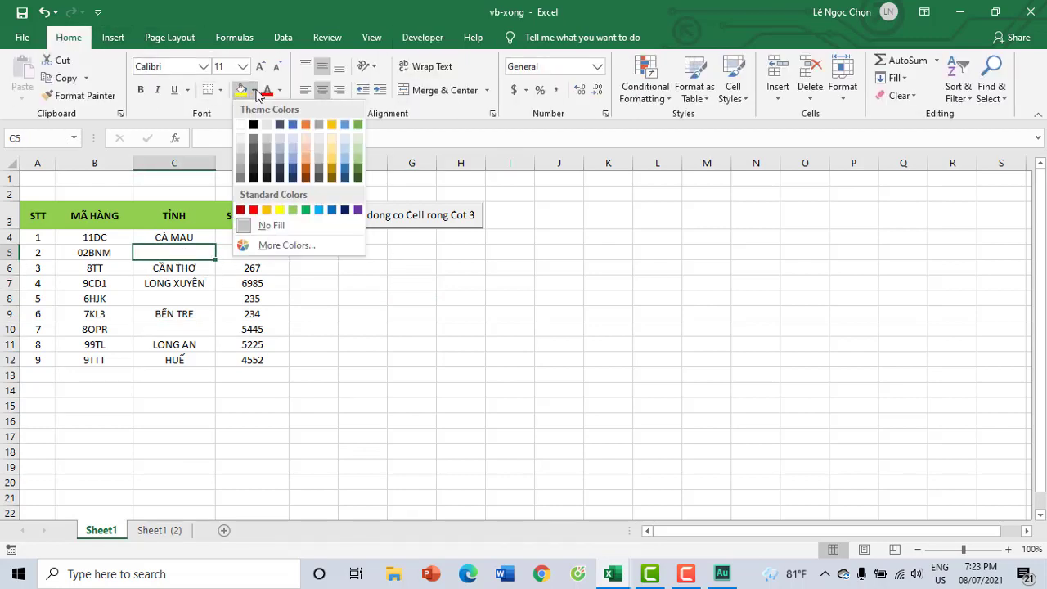
left_click(173, 293)
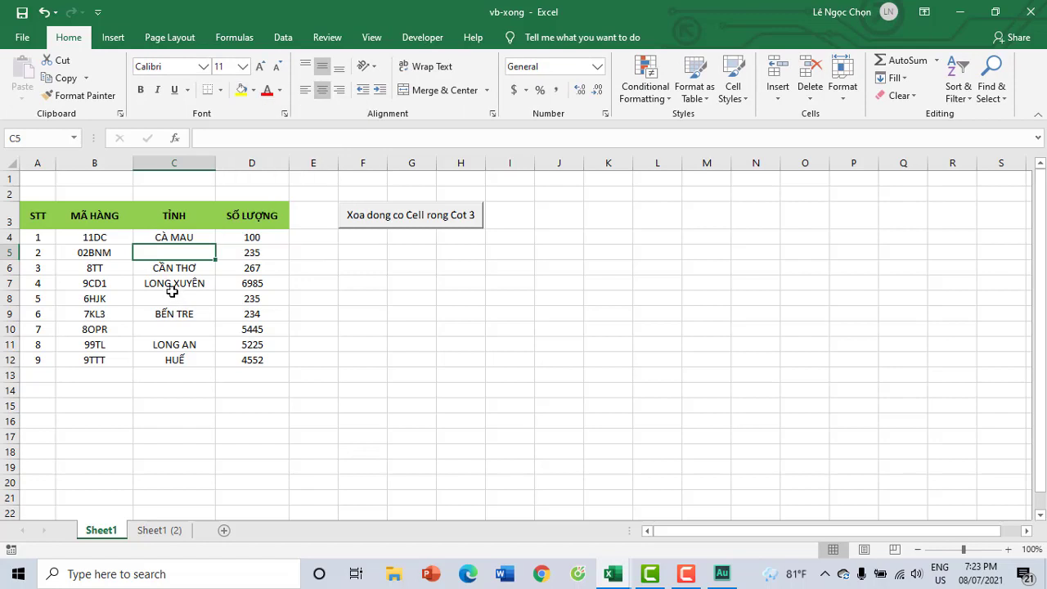
left_click(242, 90)
left_click(168, 302)
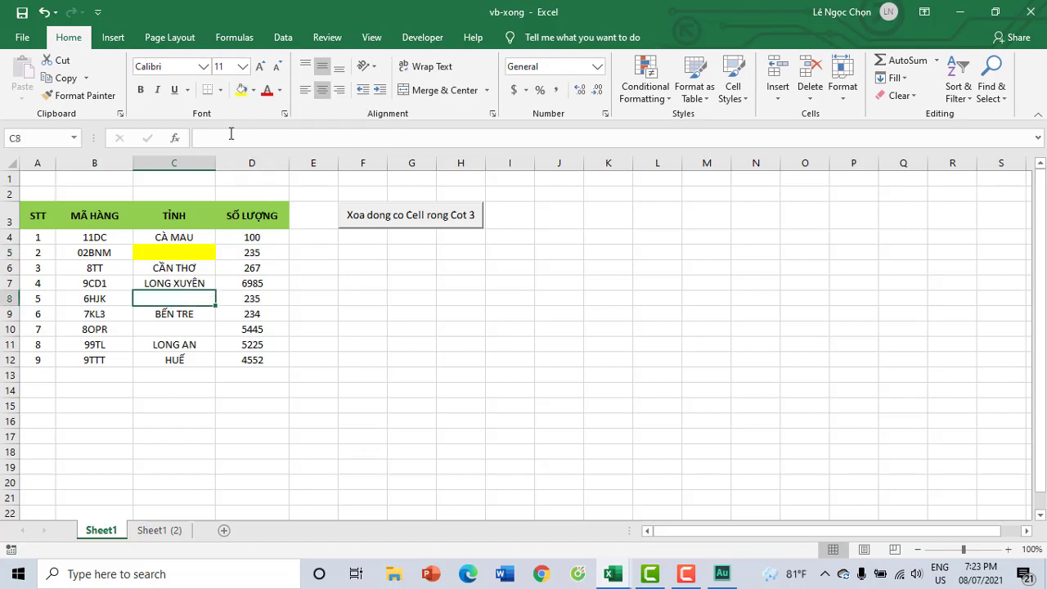
left_click(241, 90)
left_click(159, 328)
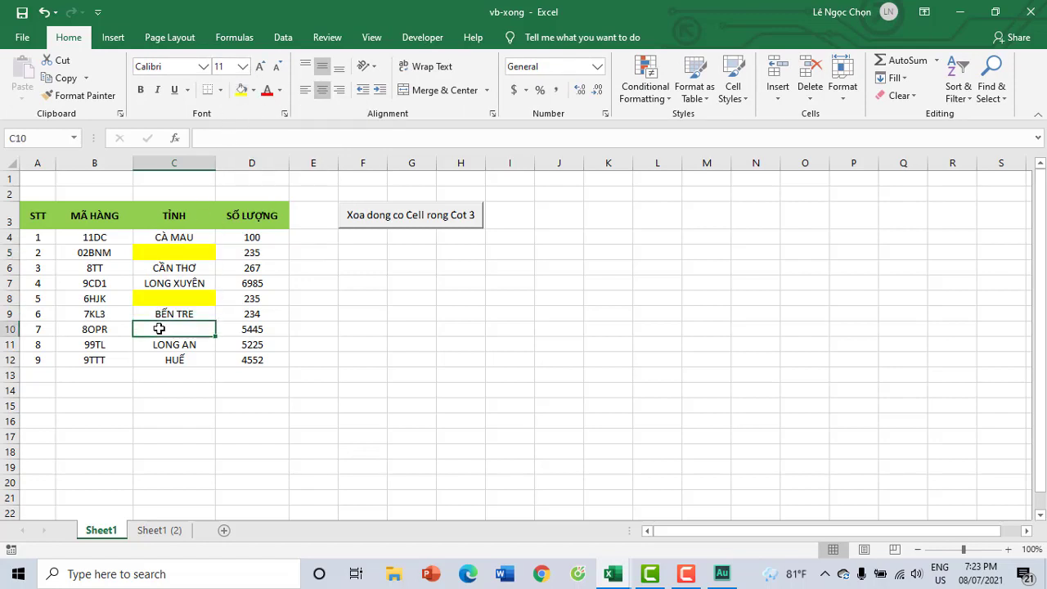
left_click(241, 90)
left_click(372, 340)
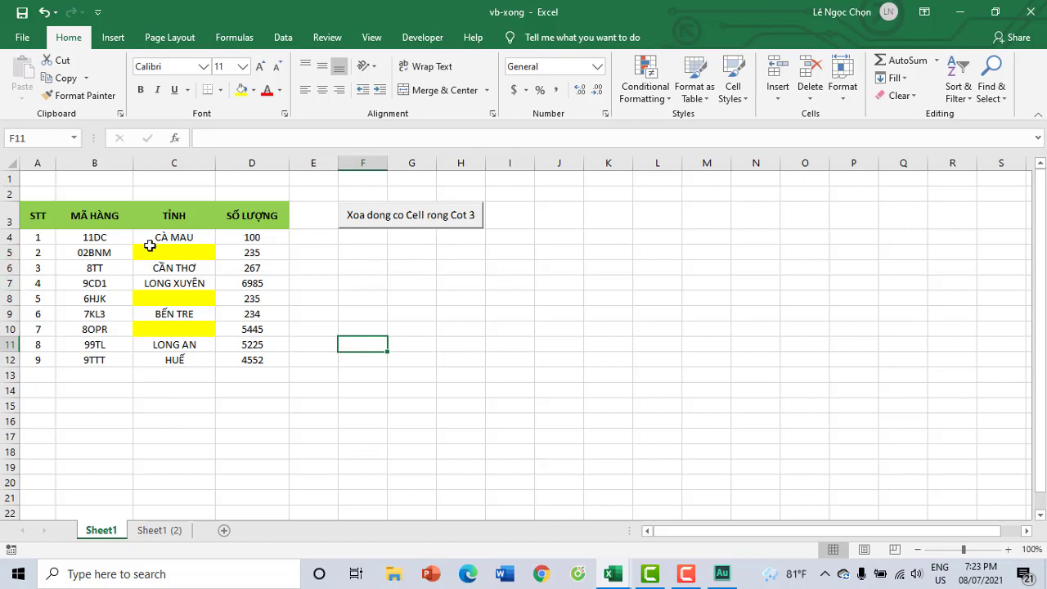
left_click(173, 252)
Run the 'Xoa dong co Cell rong Cot 3' button to delete items 2, 5 and 7, then show Developer
left_click(175, 164)
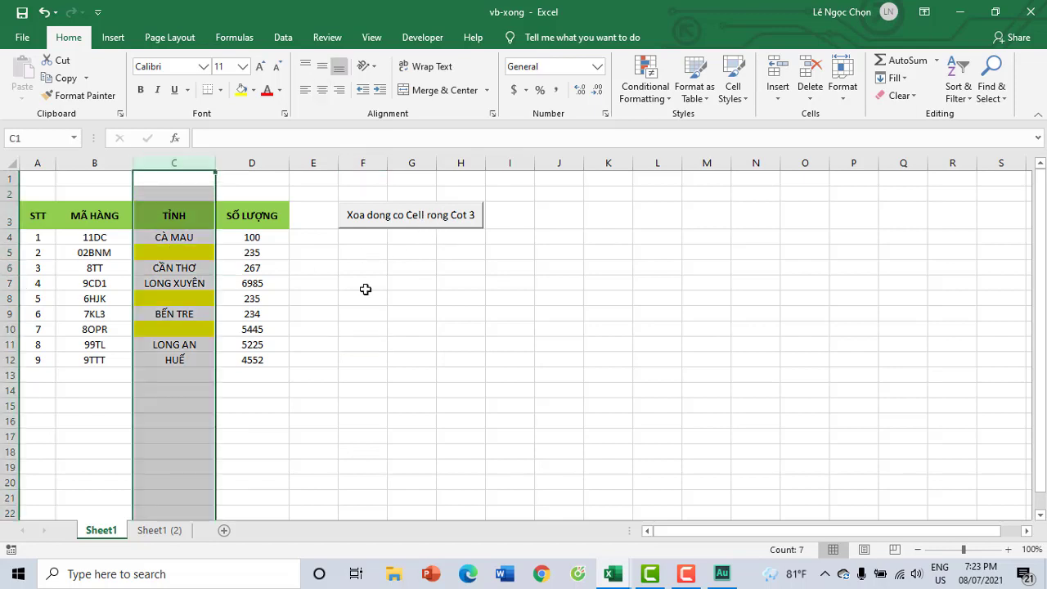
left_click(394, 318)
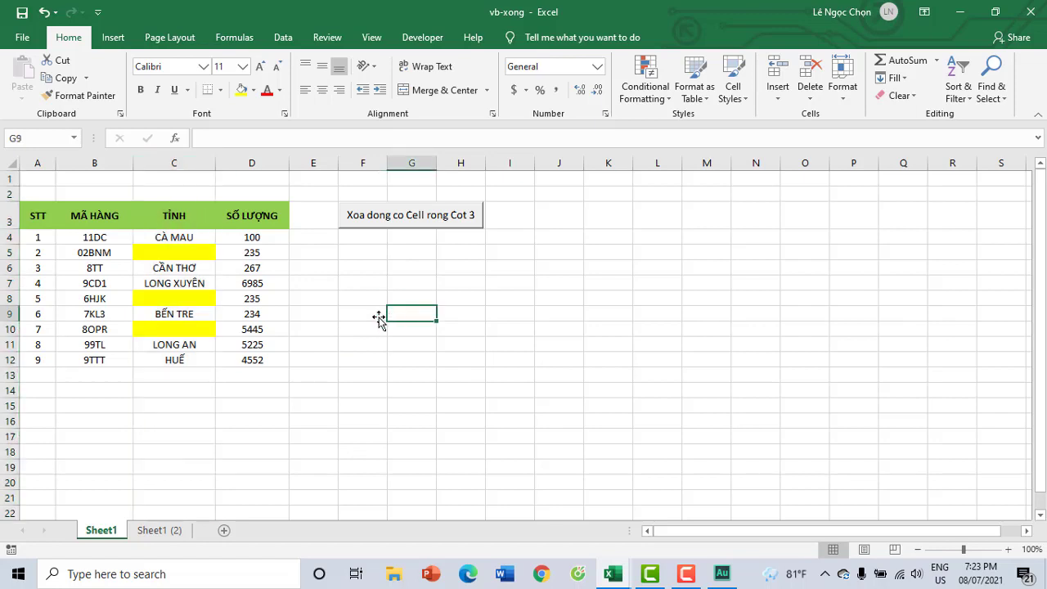
left_click(424, 222)
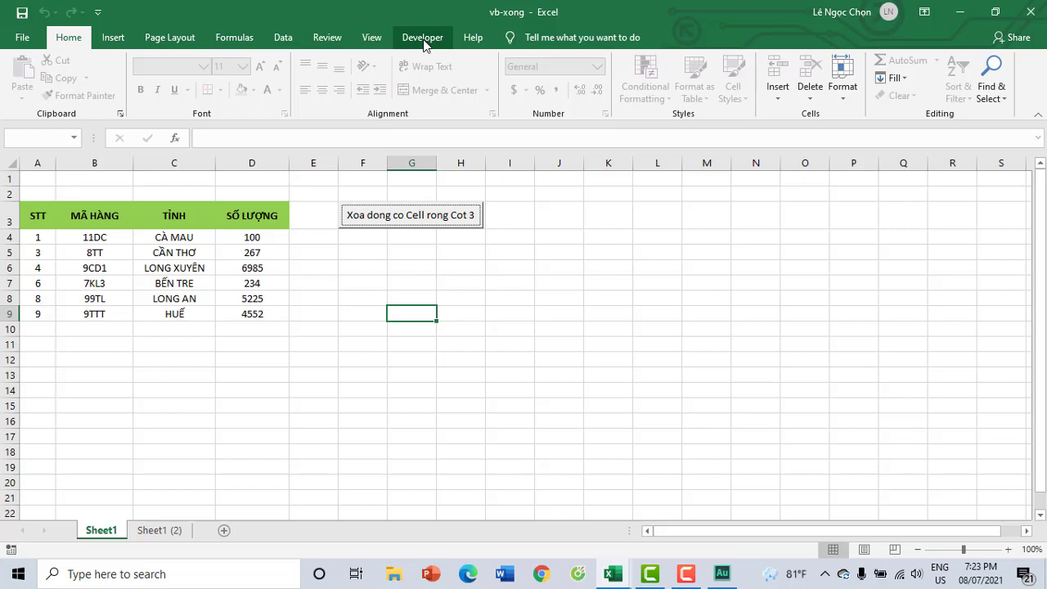
left_click(423, 41)
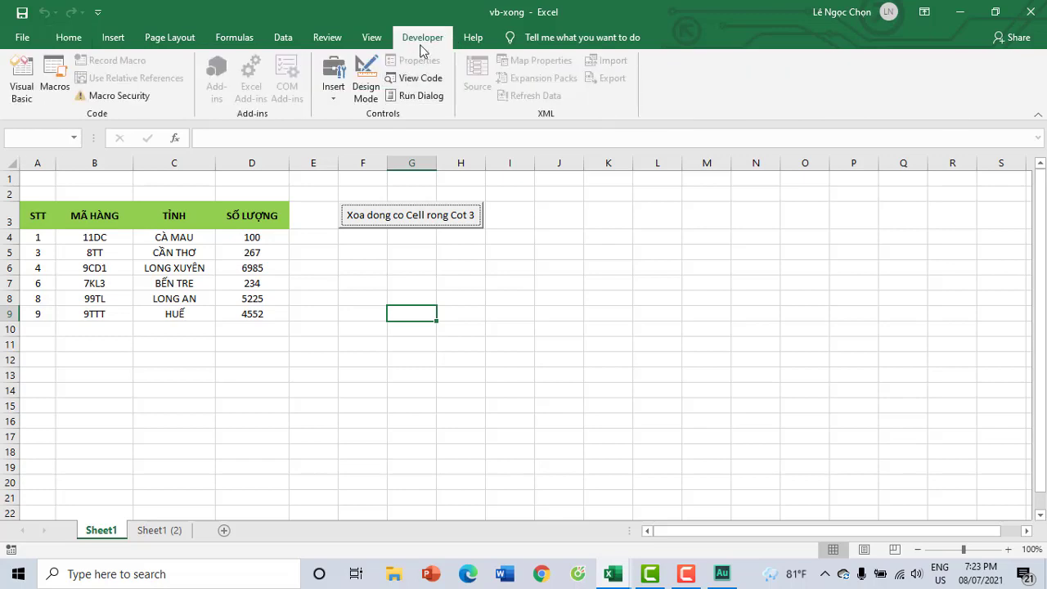
left_click(365, 92)
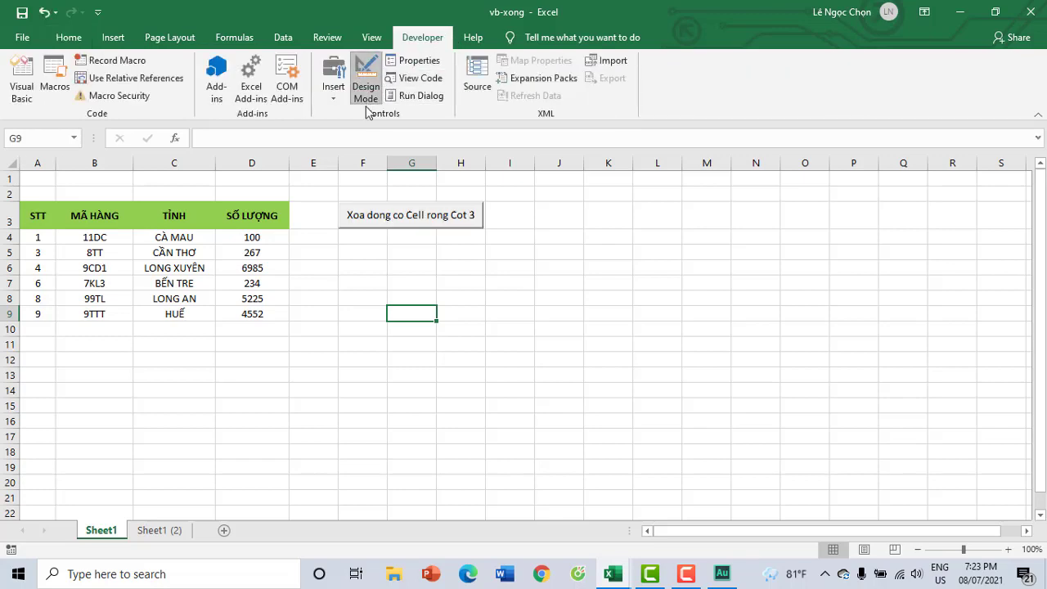
double_click(391, 217)
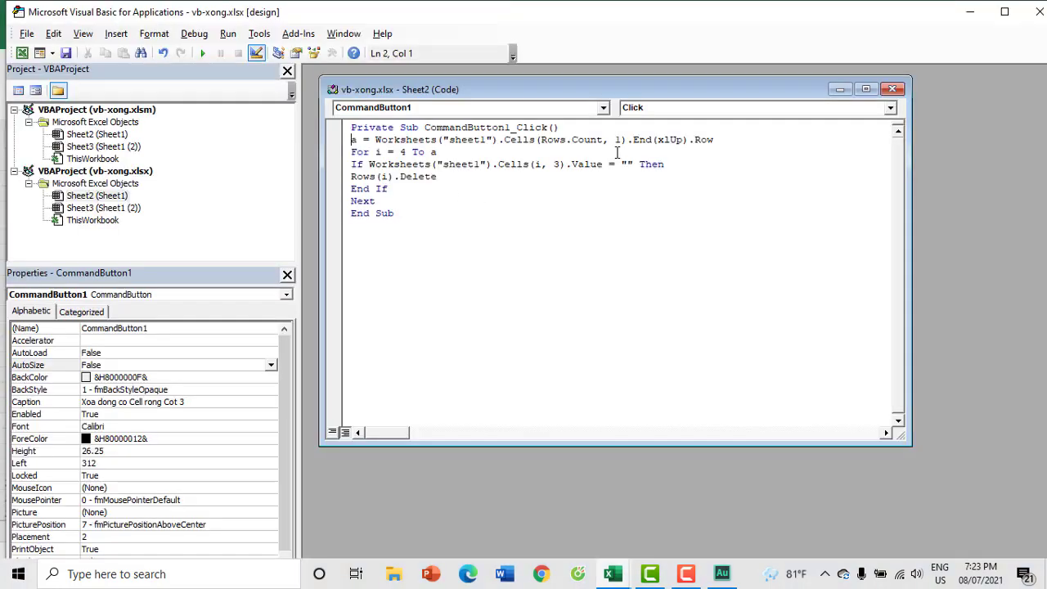
left_click_drag(352, 140, 678, 139)
left_click(381, 152)
double_click(354, 140)
left_click(376, 140)
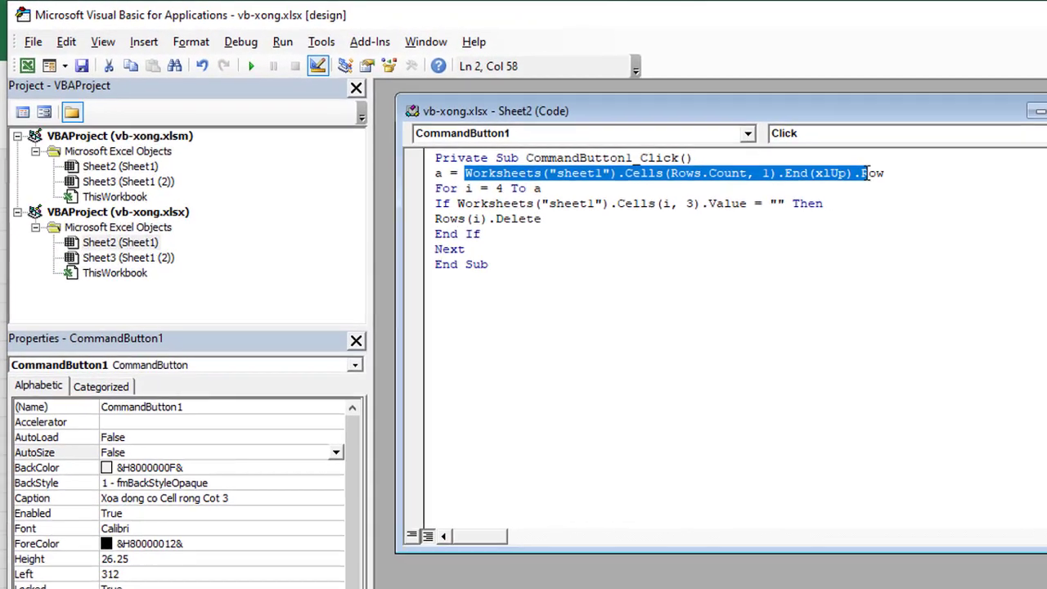
left_click_drag(375, 140, 712, 142)
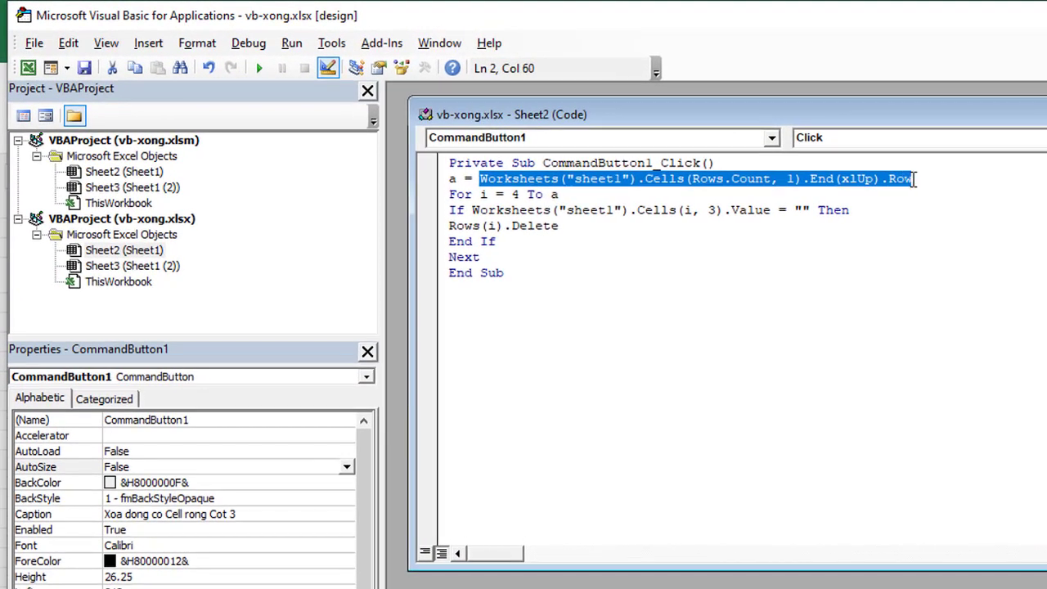
left_click(668, 257)
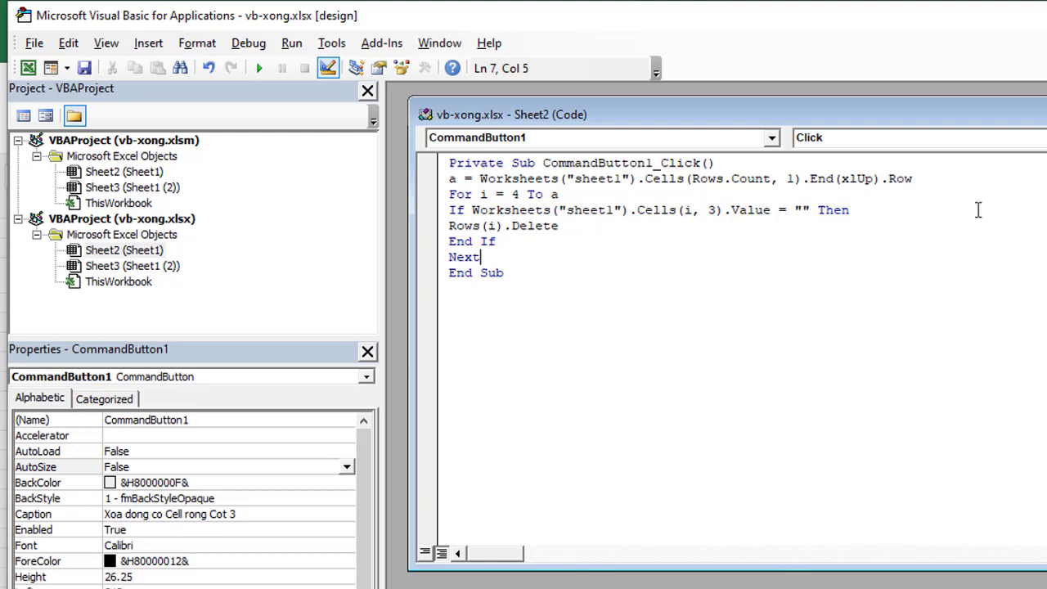
key("alt+F11")
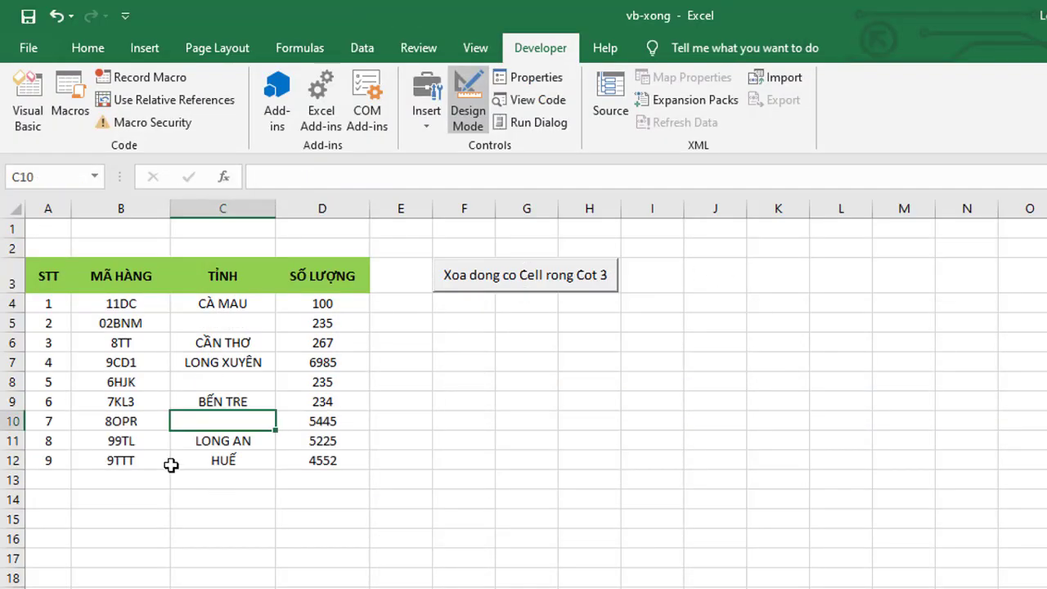
left_click(14, 462)
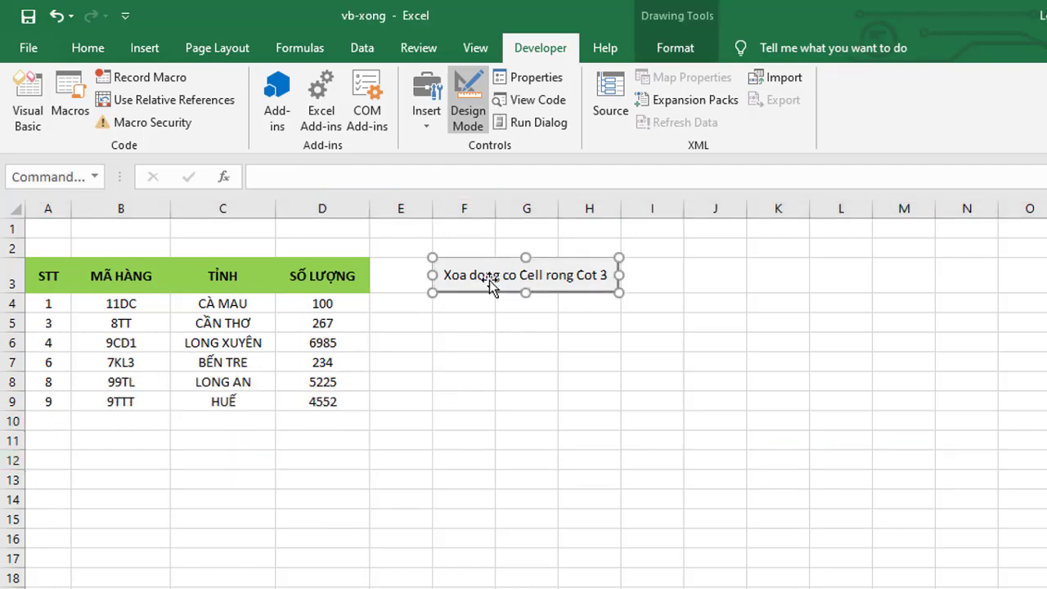
double_click(491, 284)
left_click_drag(914, 178, 485, 178)
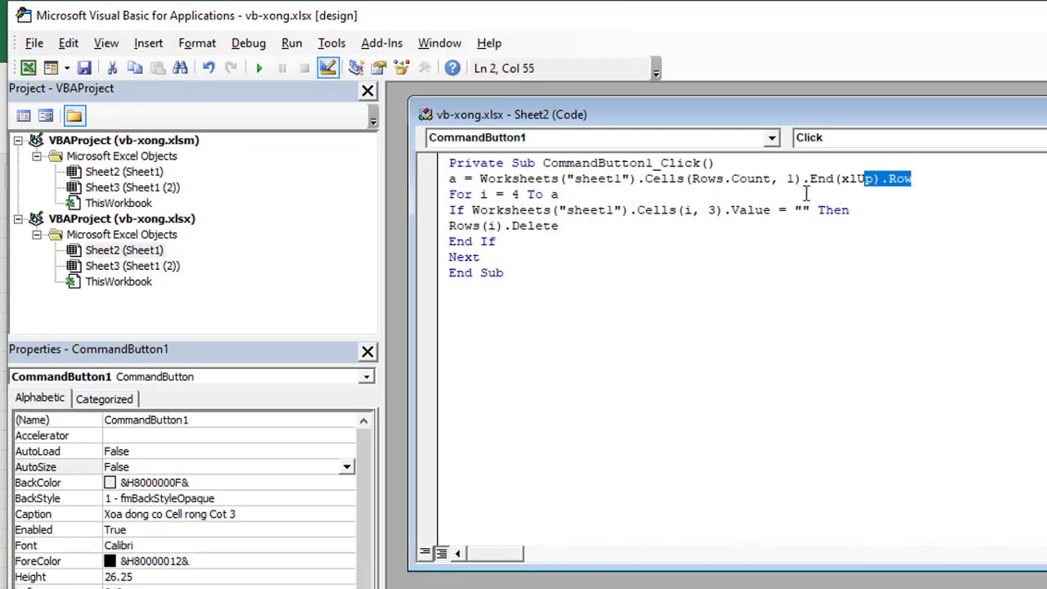
left_click(435, 180)
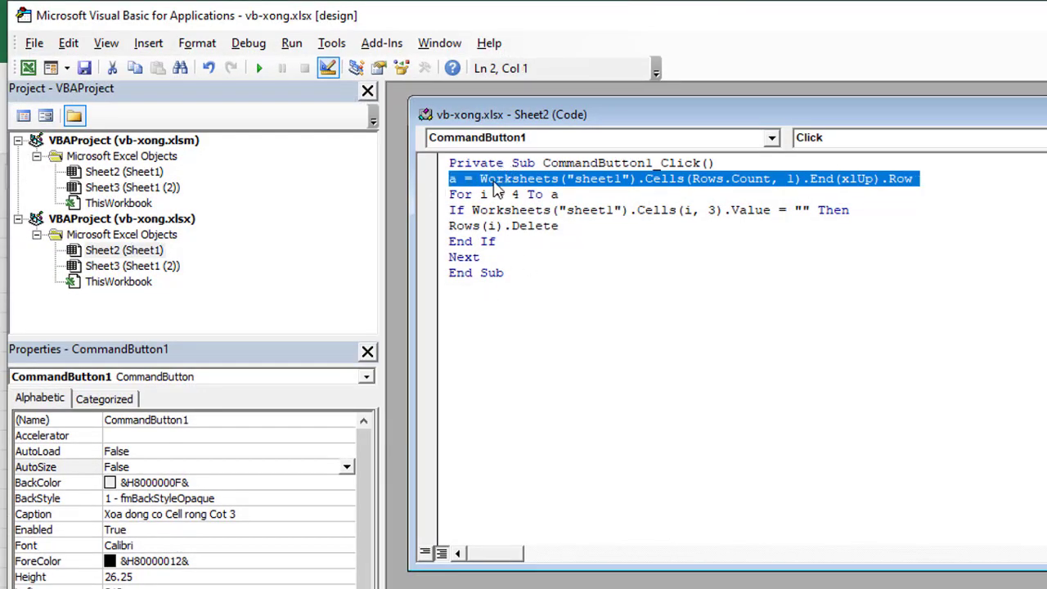
left_click(483, 179)
left_click(671, 178)
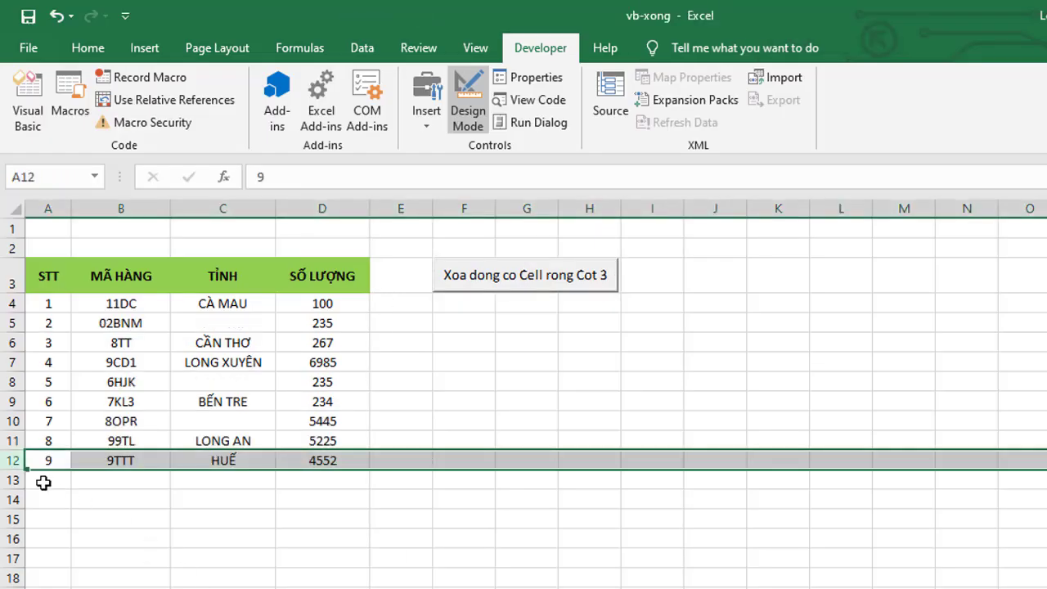
Enter a tenth item in A13:C13: 10, 95ghhjj, Ha Noi
left_click(44, 483)
type("10")
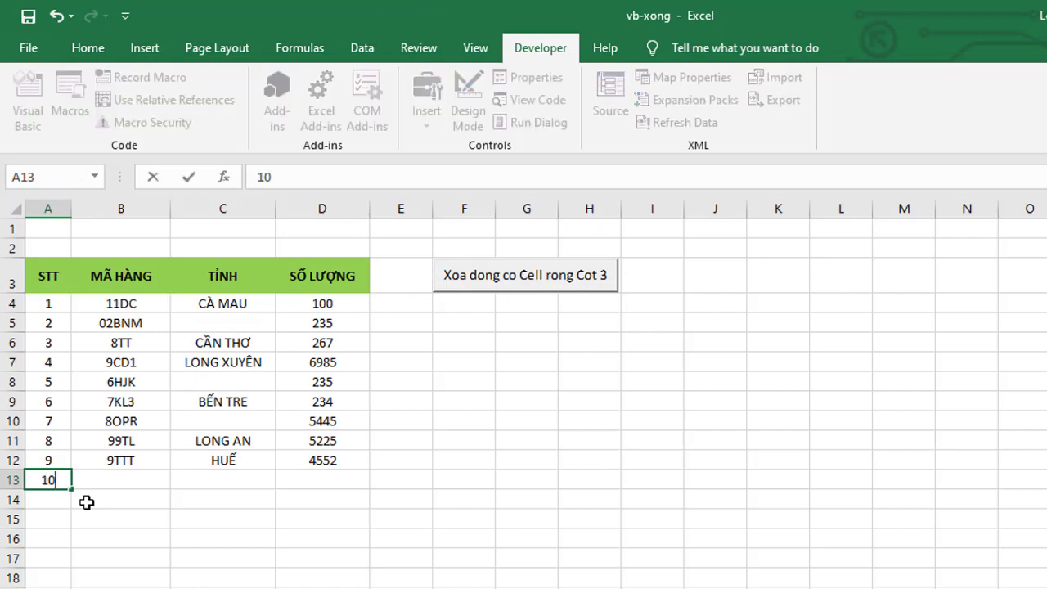
left_click(124, 481)
type("9")
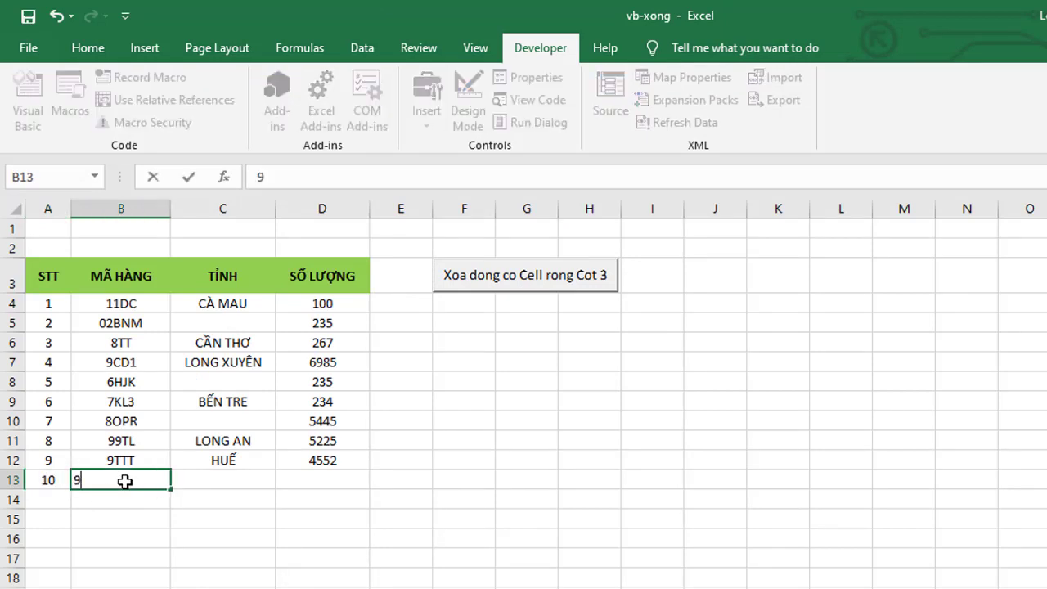
type("5g")
type("hhjj")
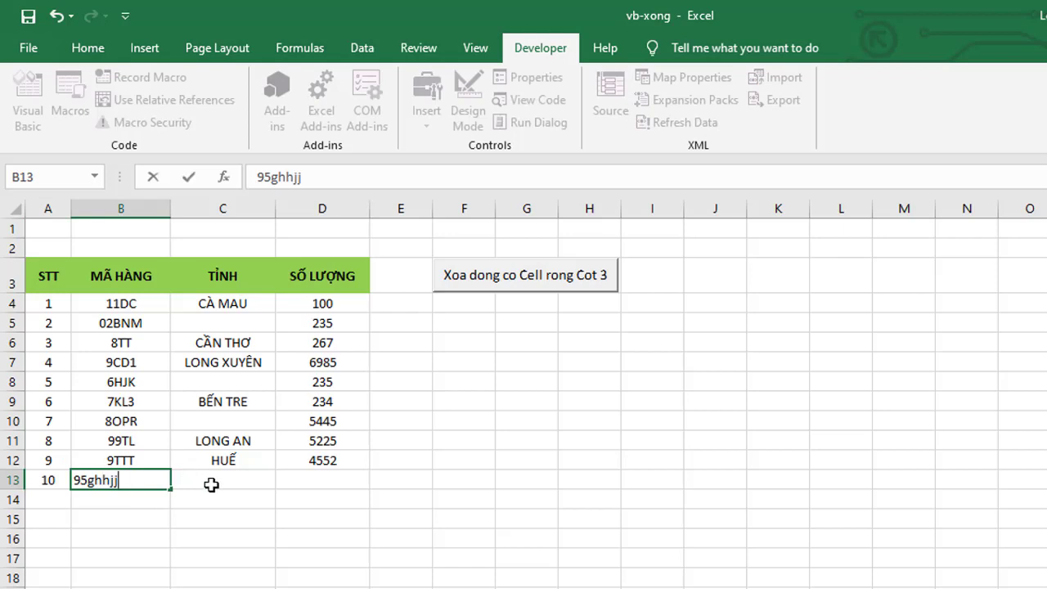
left_click(211, 484)
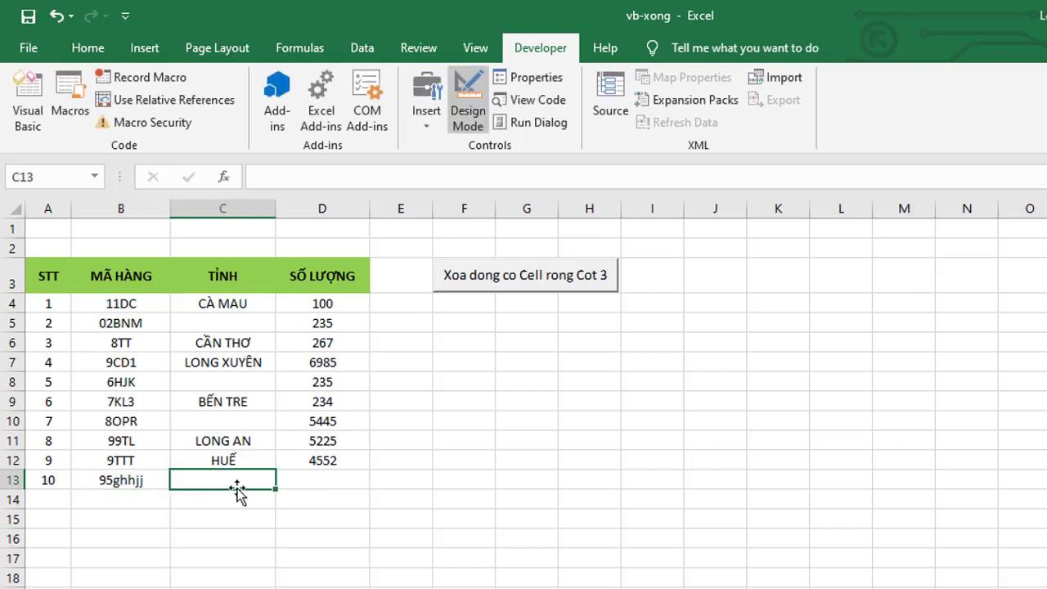
type("Haf")
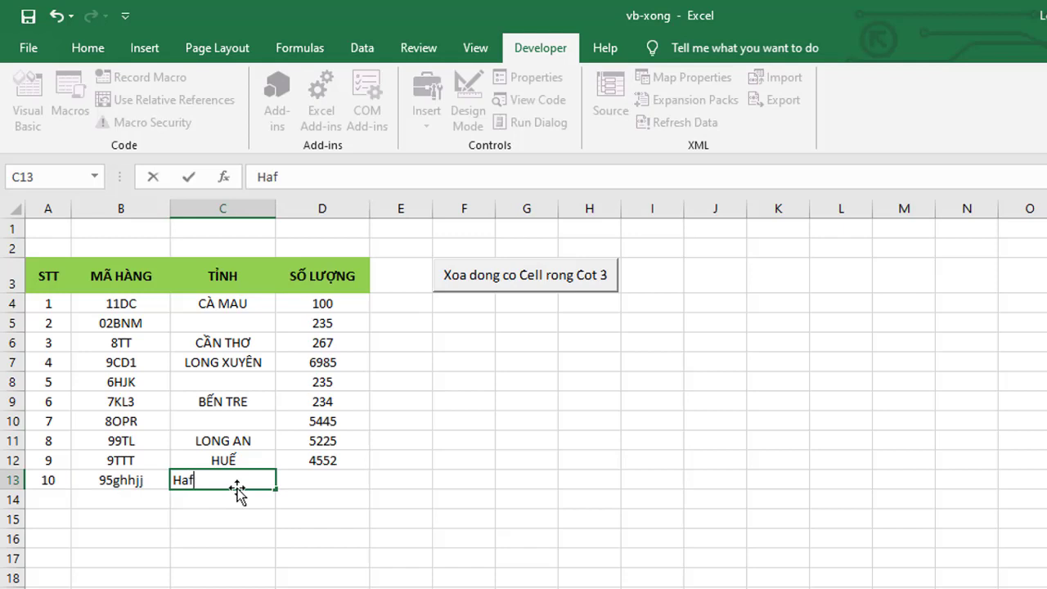
type("noi")
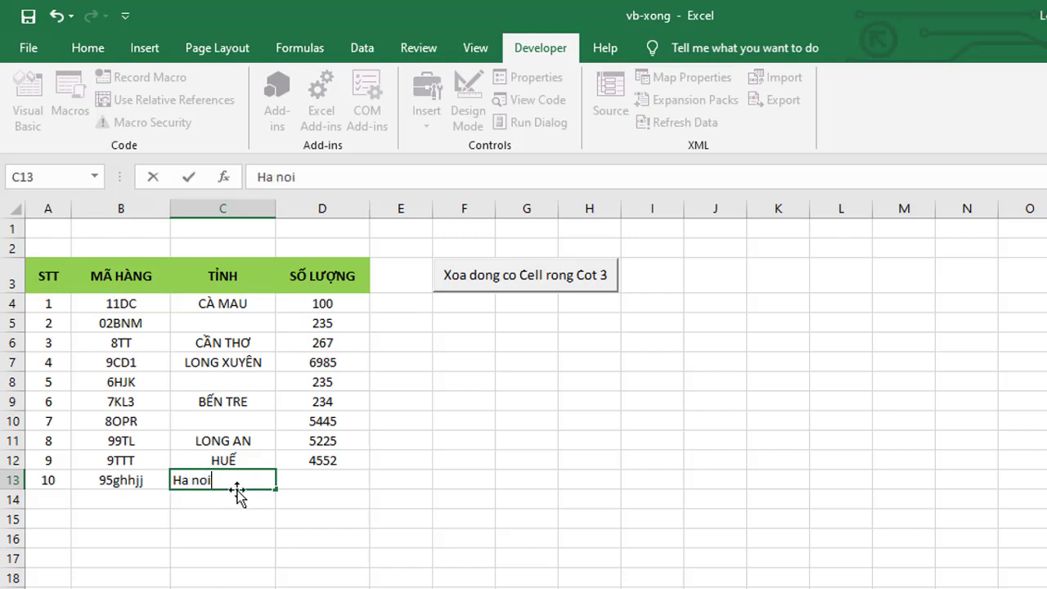
key("BackSpace")
key("BackSpace")
key("BackSpace")
type("Noi")
left_click(301, 480)
Run the macro button, leaving only items 1, 3, 4, 6, 8 and 9
left_click(306, 561)
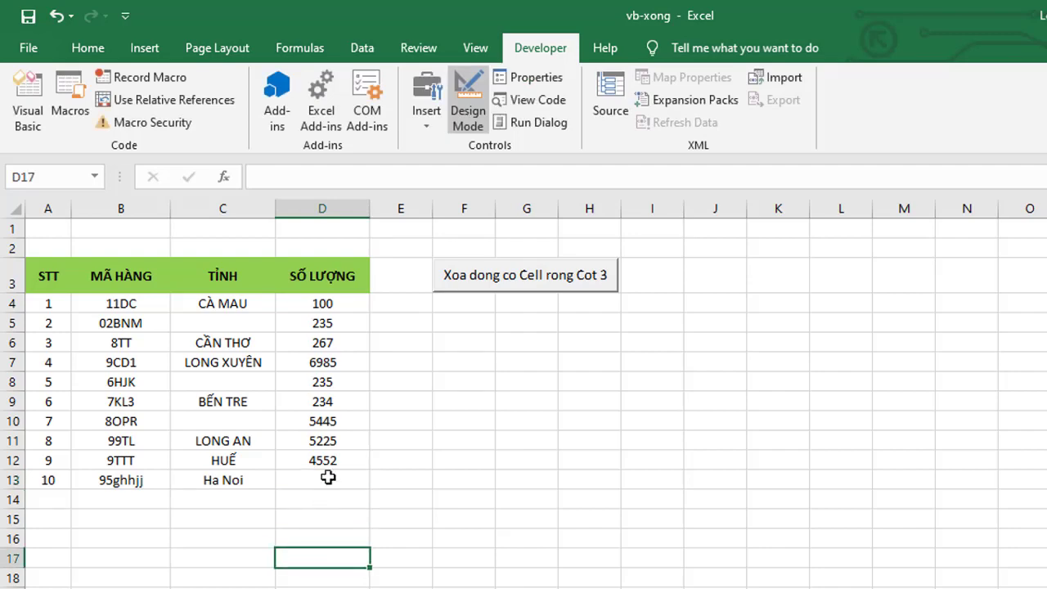
left_click(332, 539)
left_click(540, 278)
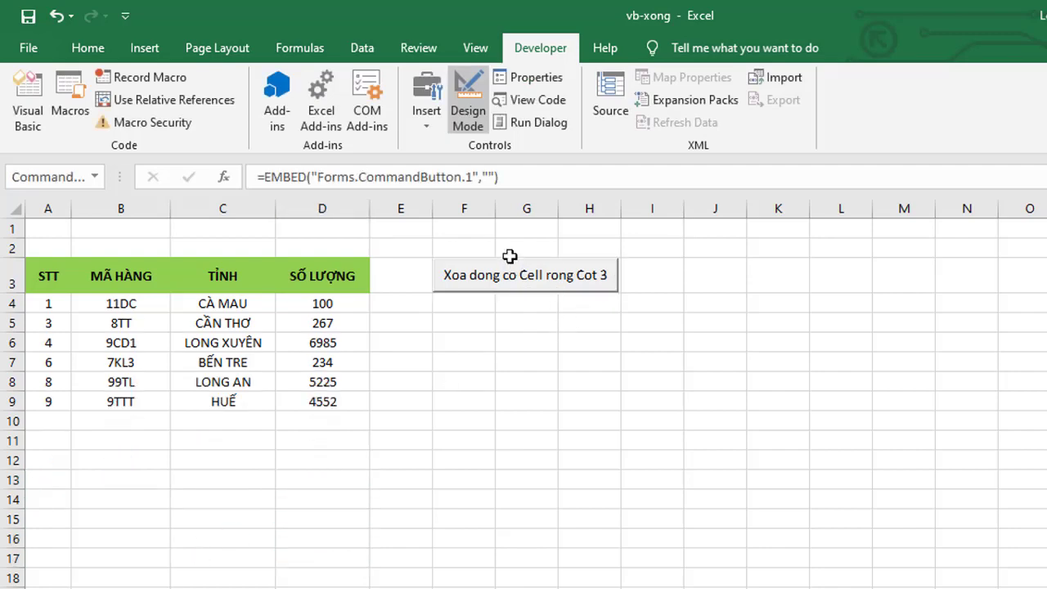
double_click(485, 275)
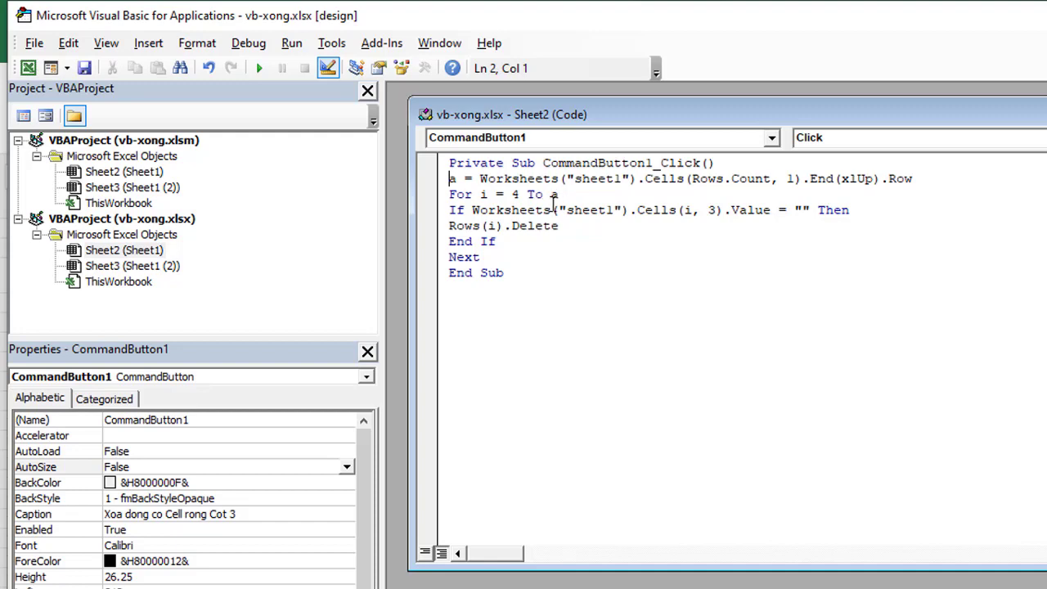
left_click_drag(521, 194, 513, 196)
key("alt+F11")
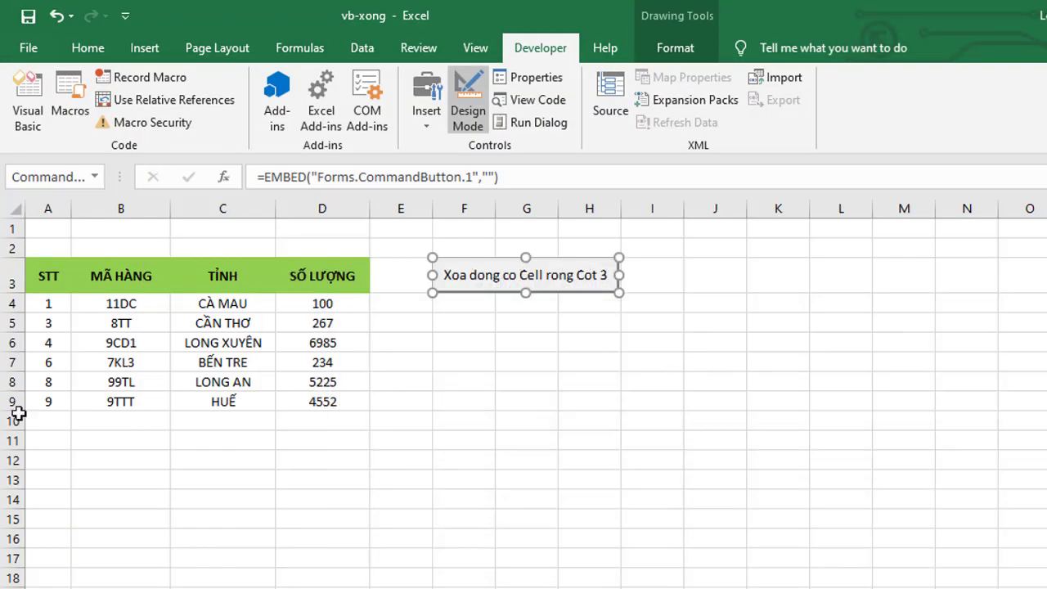
Point out header row 3 and data row 4, then open the command button's Click macro code
left_click(10, 304)
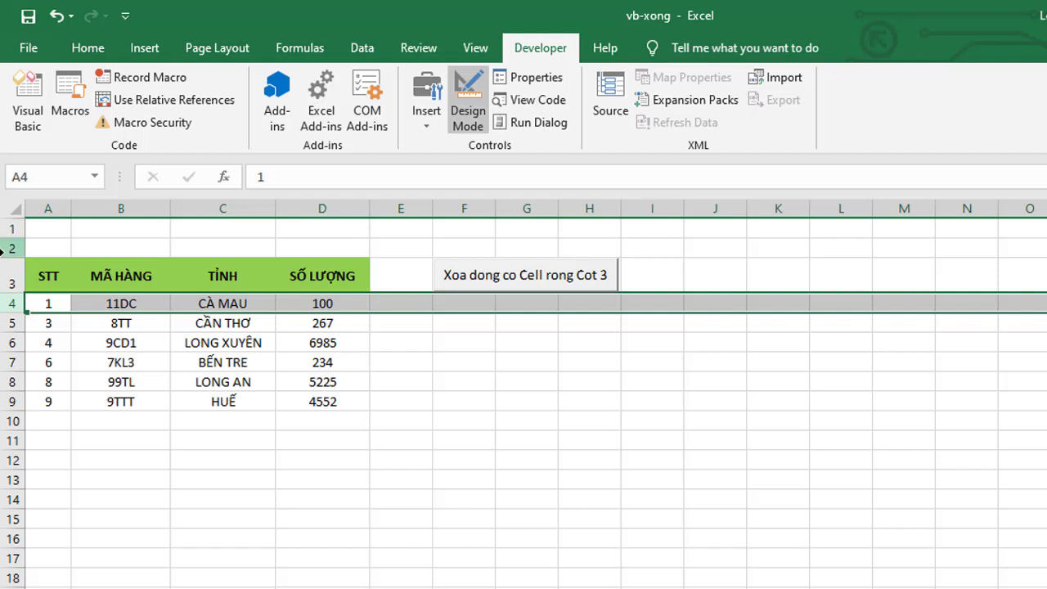
left_click(10, 279)
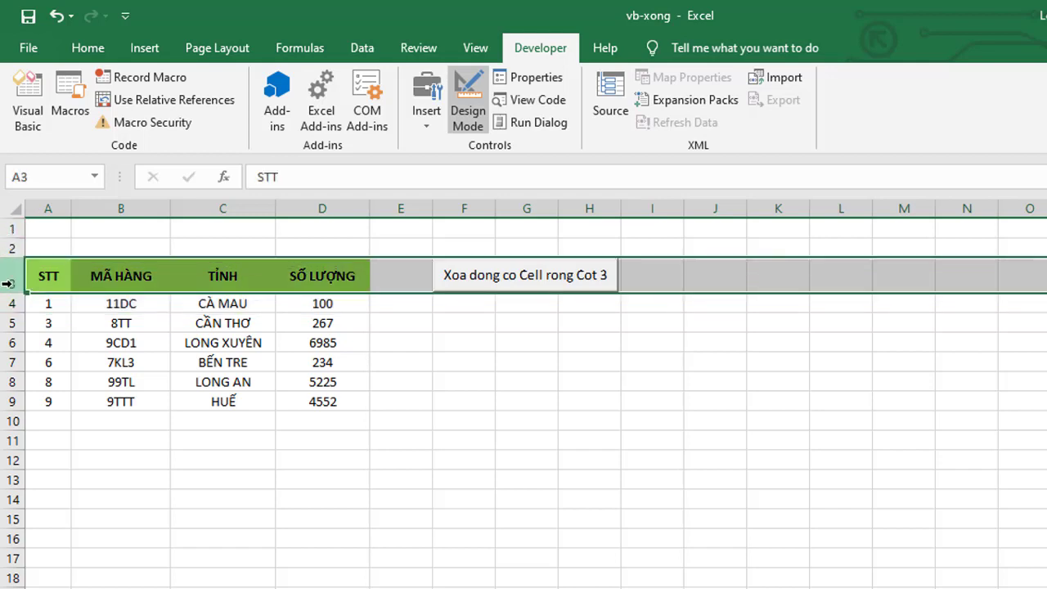
left_click(9, 304)
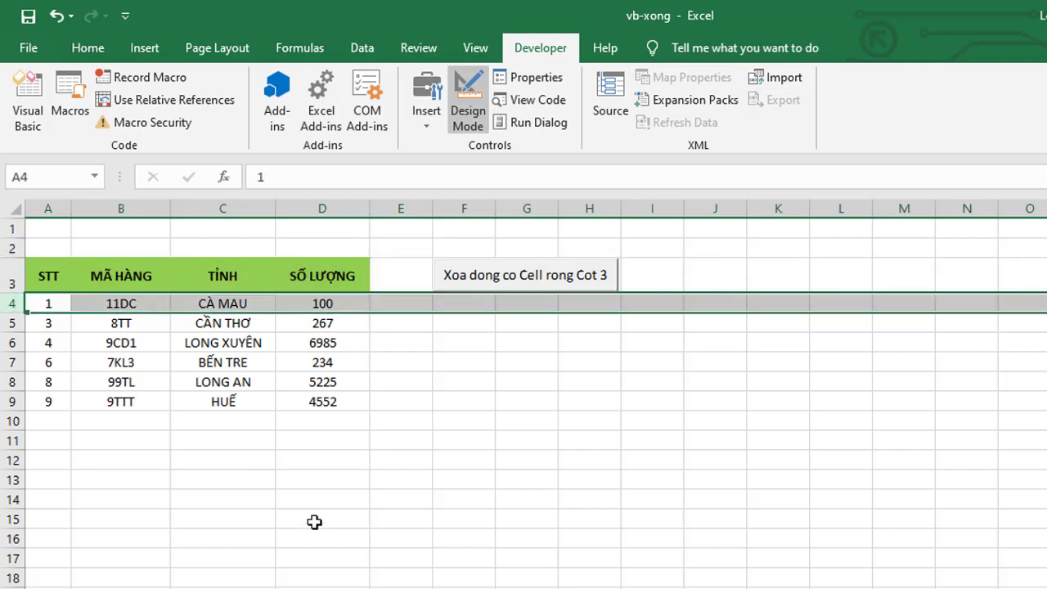
left_click(460, 390)
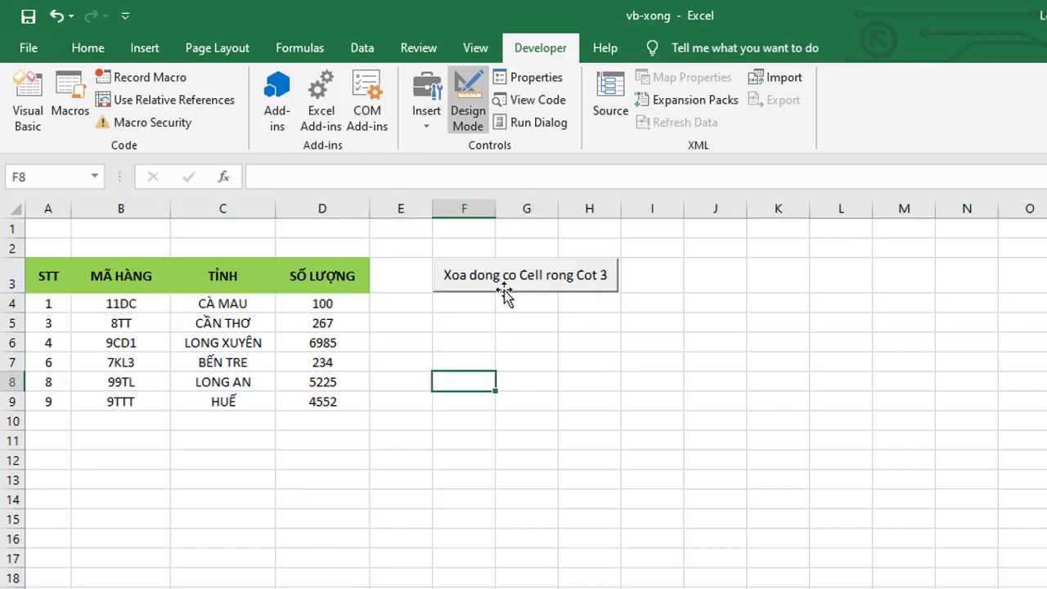
left_click(505, 285)
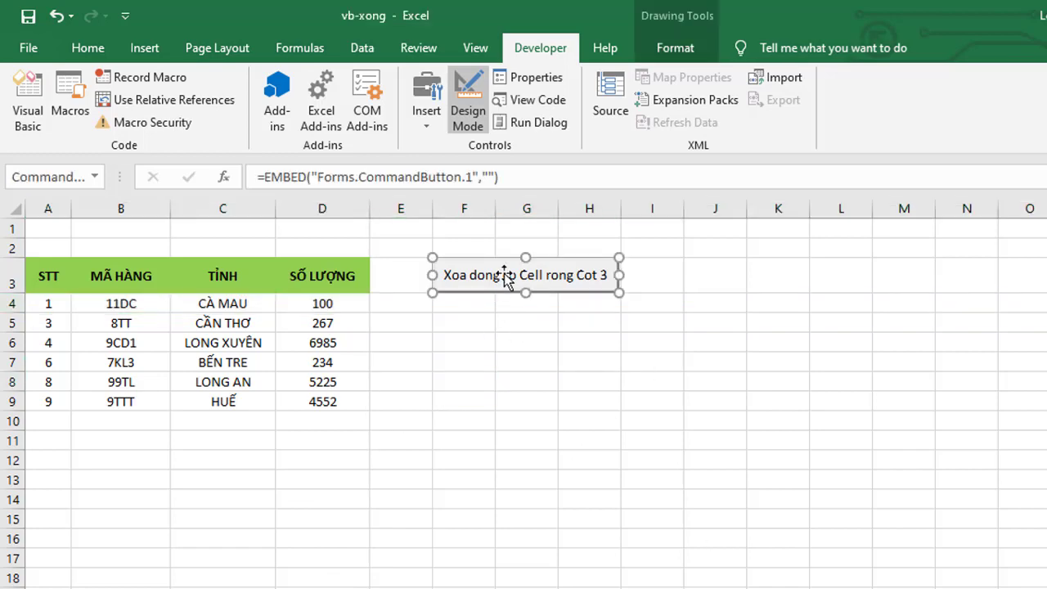
double_click(505, 278)
Highlight the loop's start value 4 and end variable a in the macro code
left_click(517, 194)
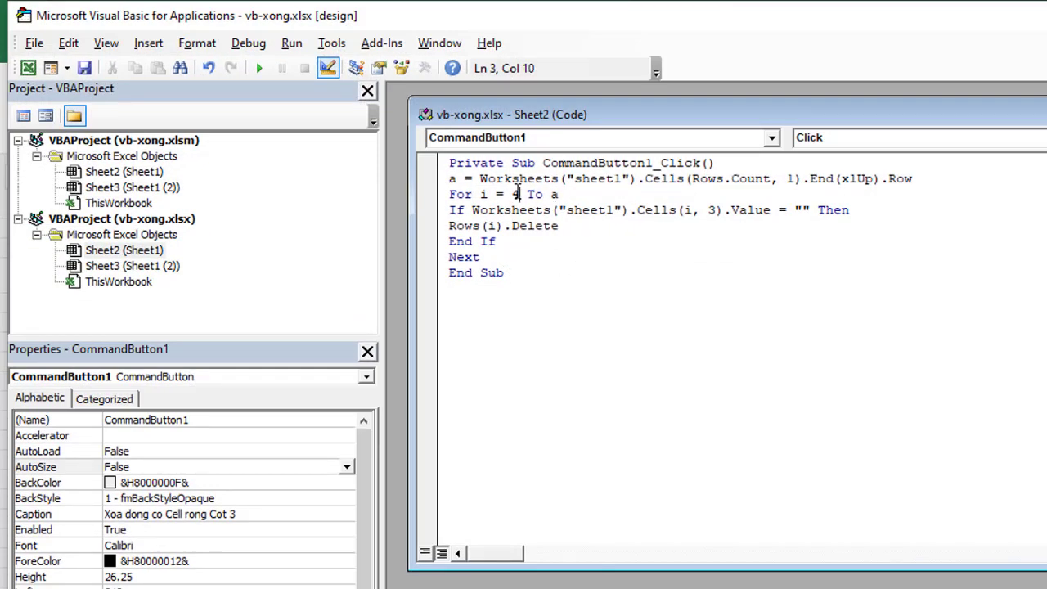
double_click(515, 194)
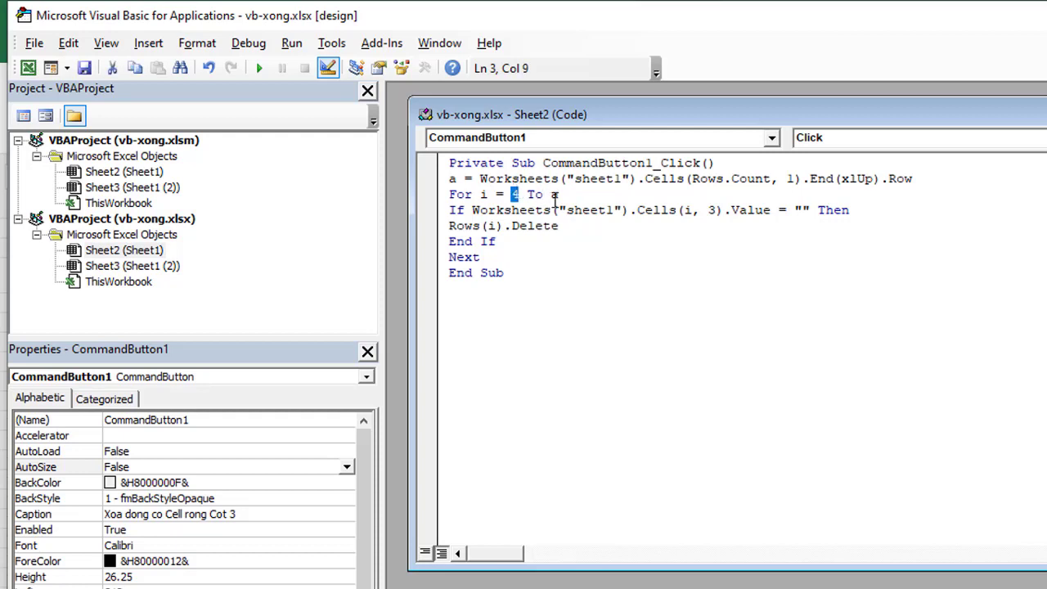
double_click(557, 198)
left_click(578, 270)
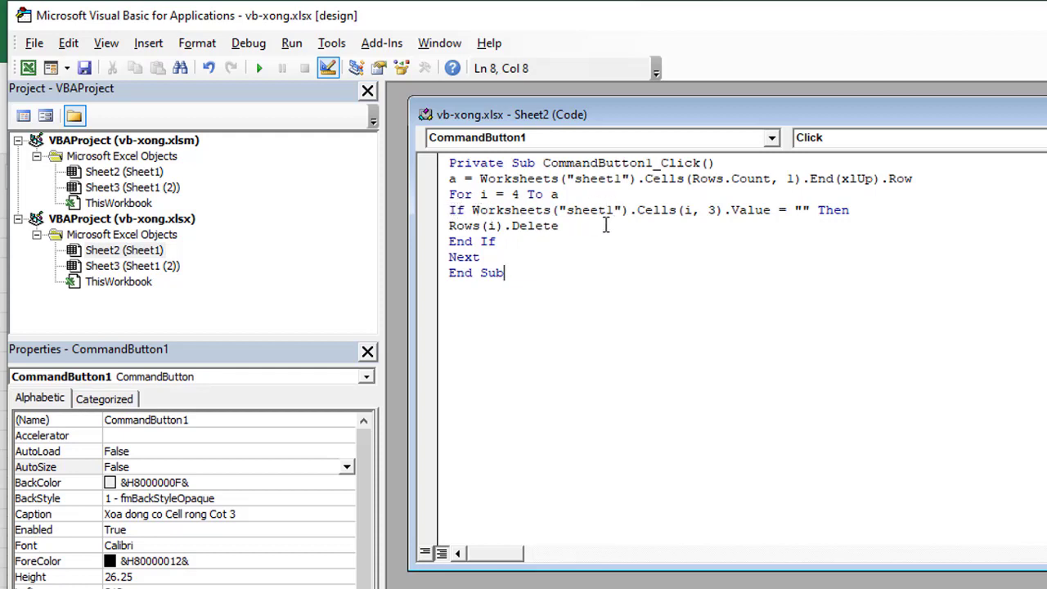
Highlight sheet1, Value, row index i and column 3 in the If line
left_click_drag(613, 211, 568, 206)
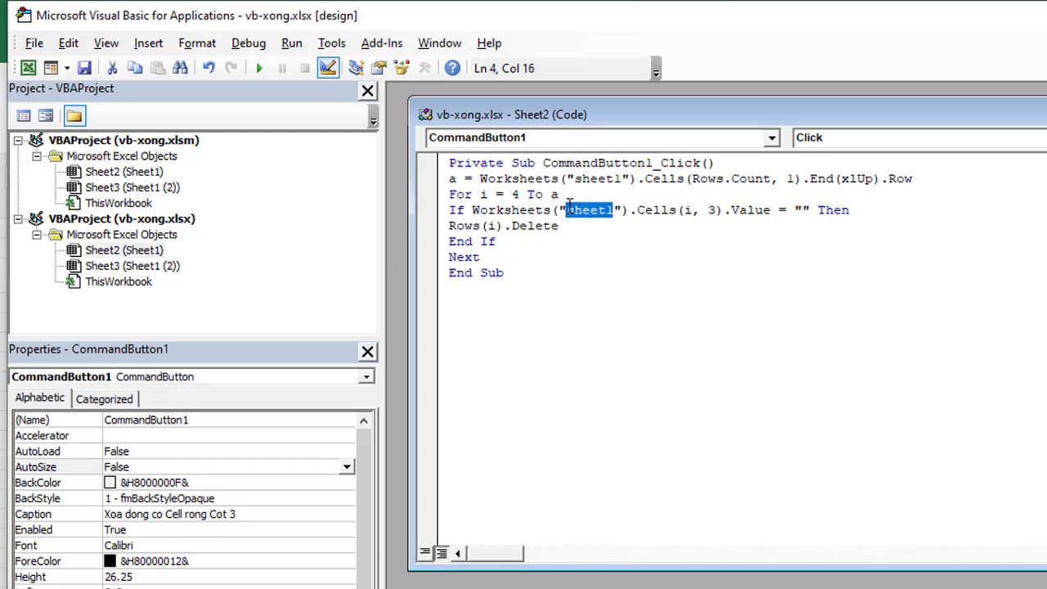
left_click_drag(637, 215, 773, 211)
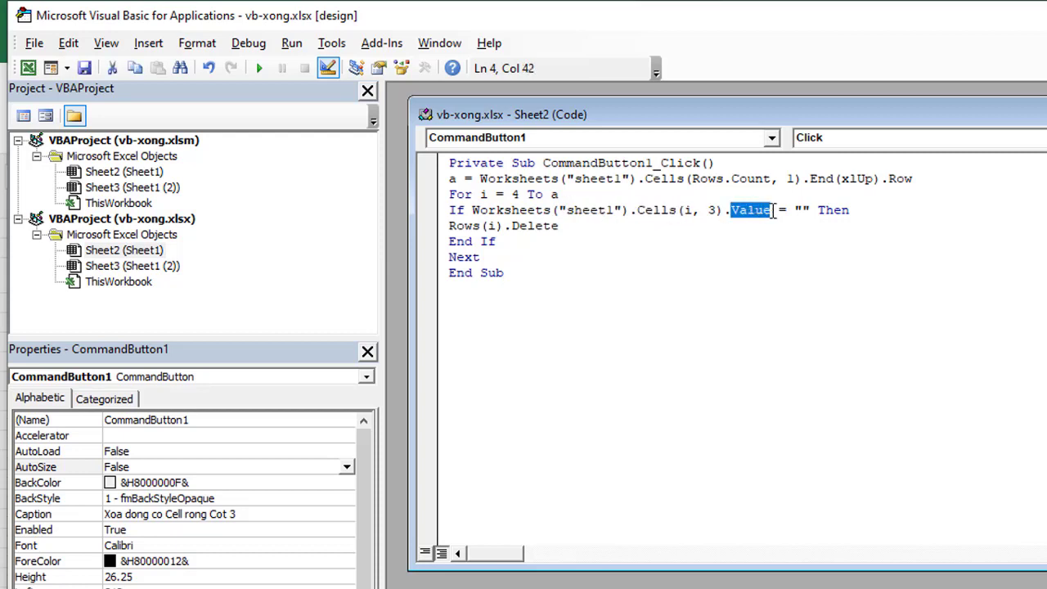
left_click(659, 211)
left_click_drag(682, 211, 696, 211)
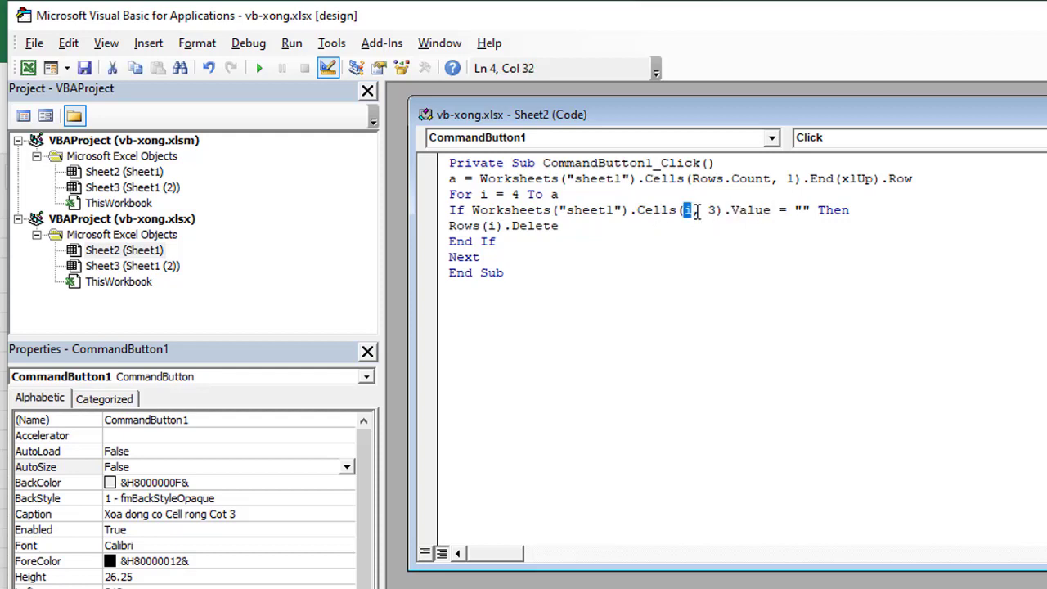
double_click(713, 212)
Return to the worksheet with Alt+F11 and select data rows 4 to 13
key("alt+F11")
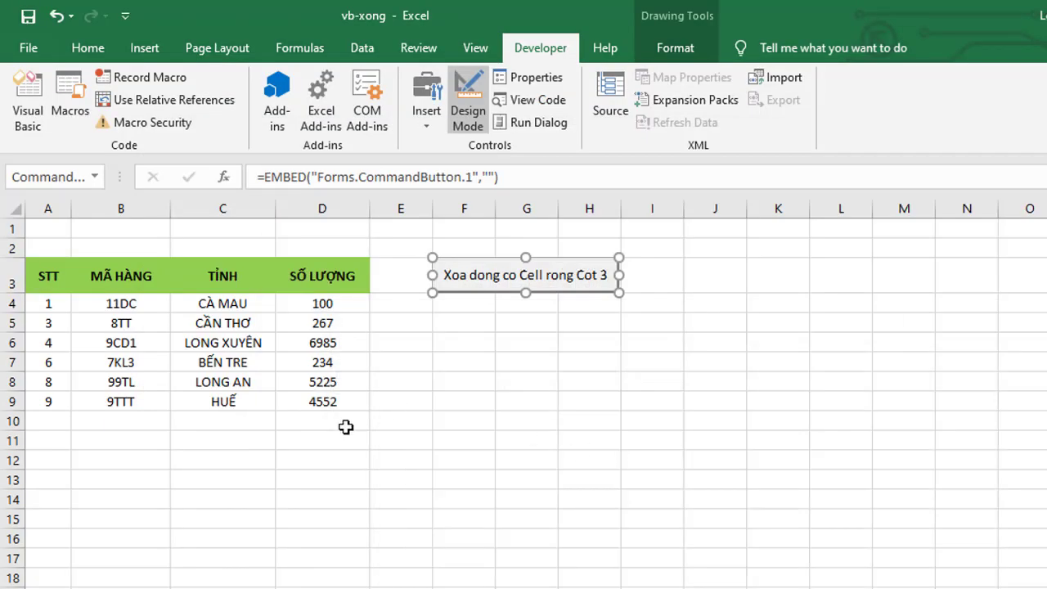
left_click(10, 304)
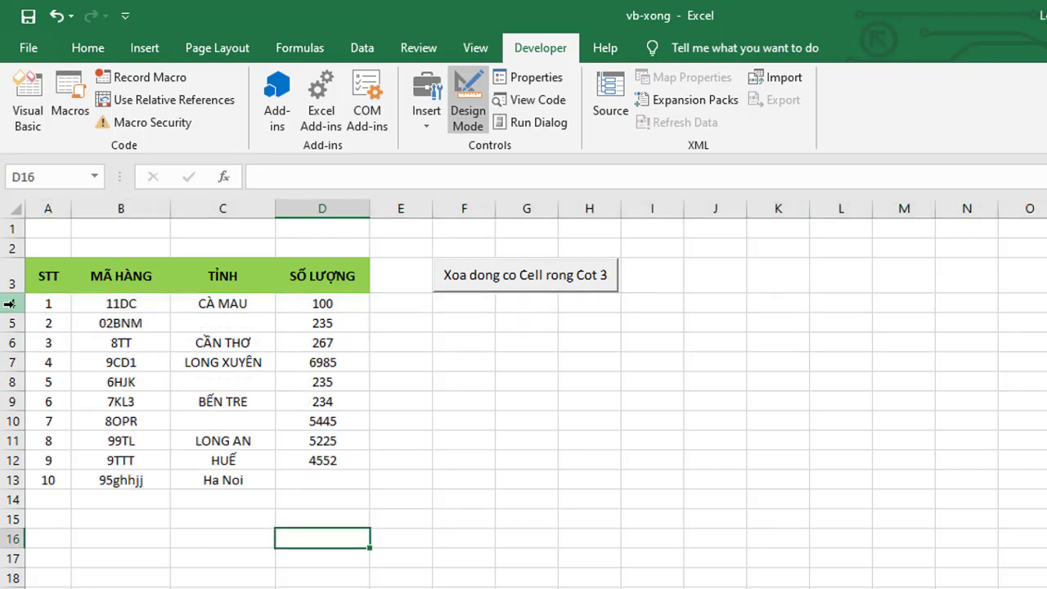
left_click_drag(9, 303, 36, 482)
Check the province column C, including the empty cells C5, C8 and C10
left_click(205, 322)
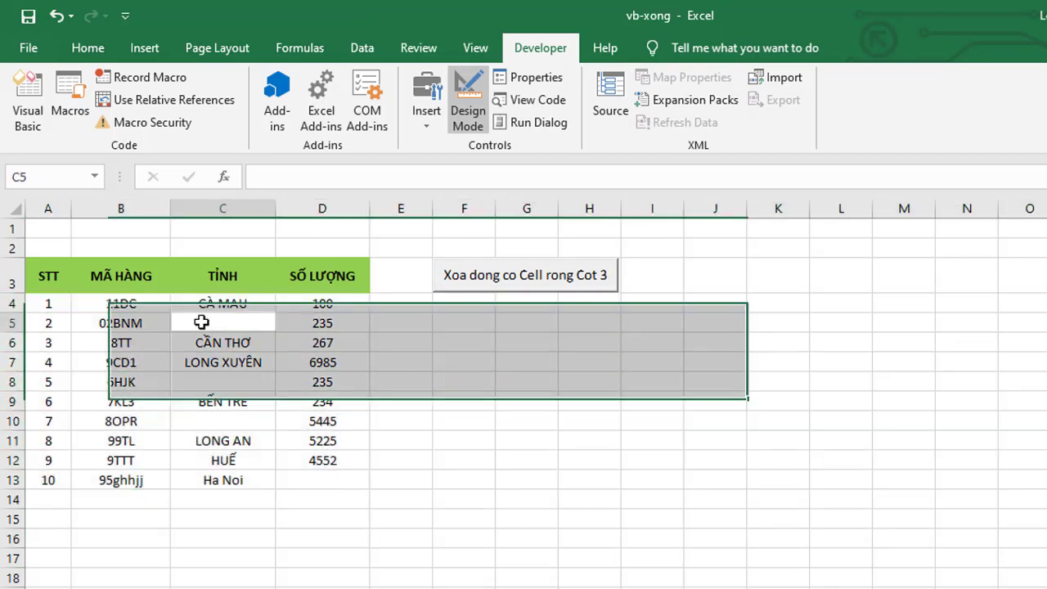
left_click(224, 209)
left_click(214, 342)
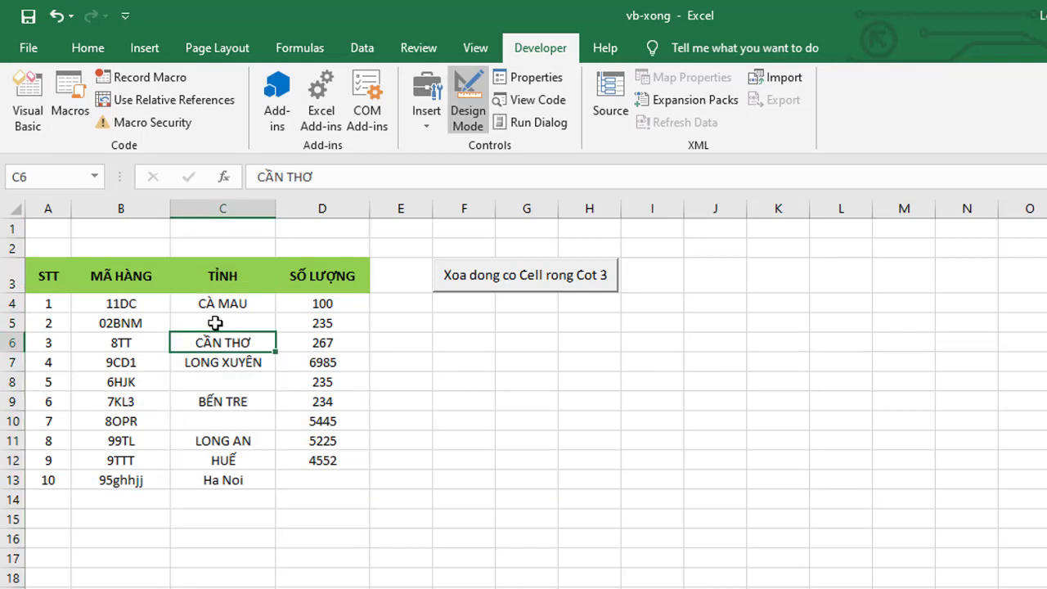
left_click(215, 324)
left_click(208, 342)
left_click(206, 382)
left_click(203, 423)
left_click(208, 460)
left_click(213, 480)
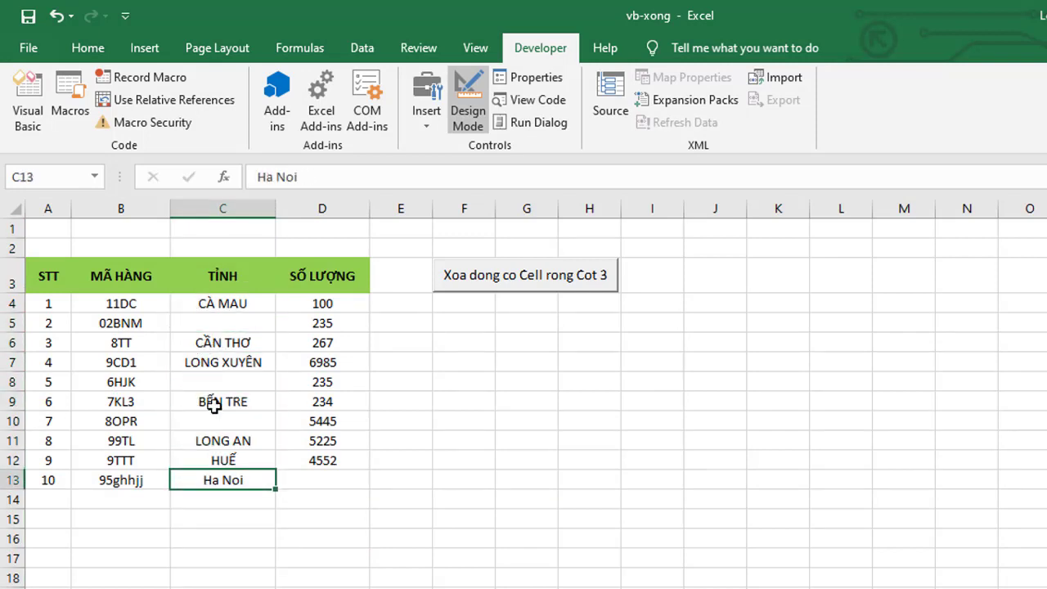
left_click(214, 401)
left_click(217, 383)
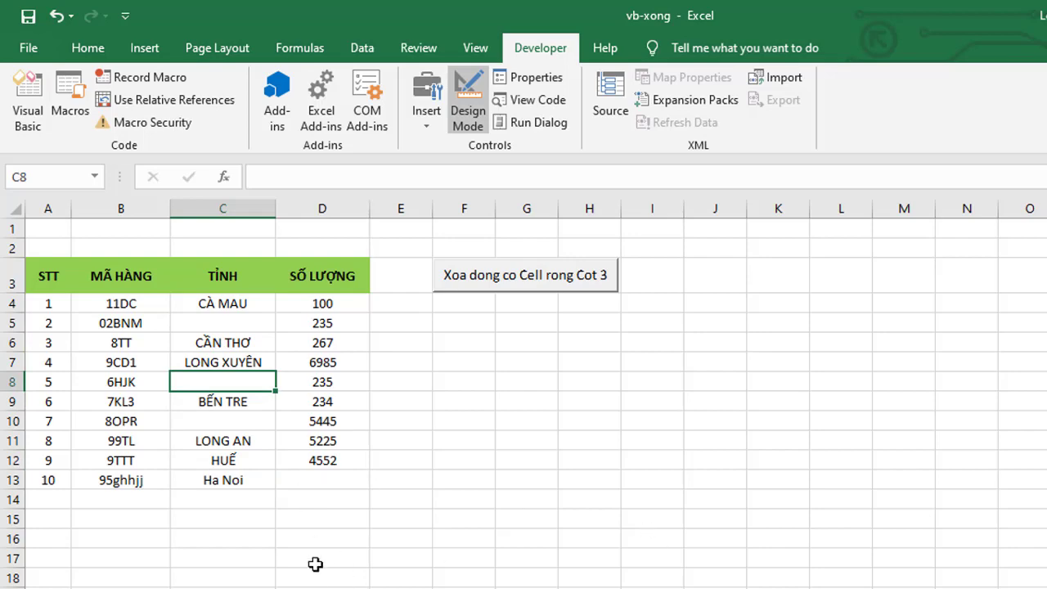
Open the button's code, highlight the empty-string test and Rows(i).Delete statement, then return to Excel
double_click(554, 280)
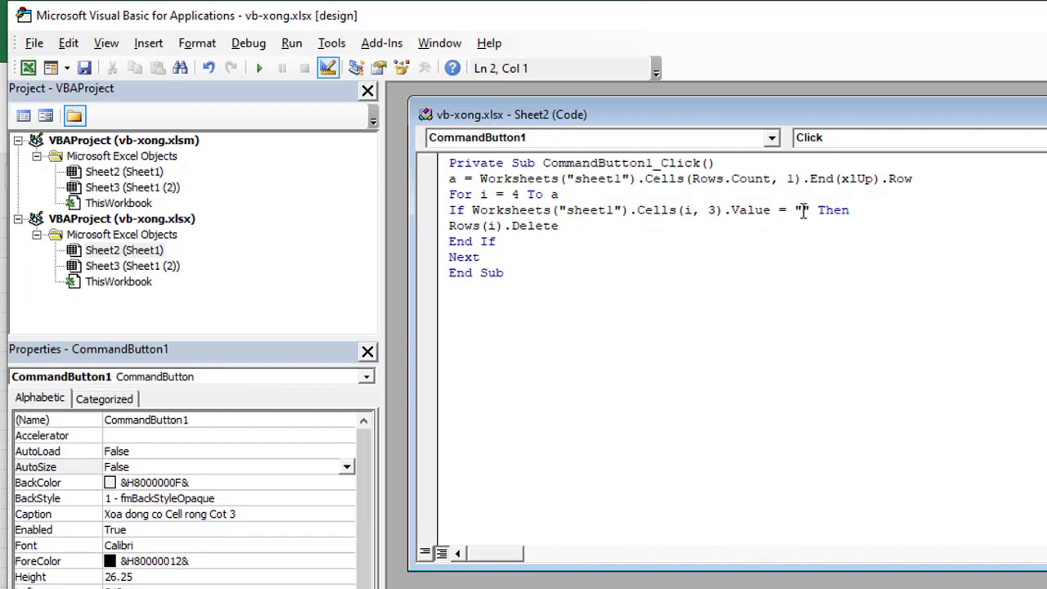
left_click_drag(795, 209, 810, 210)
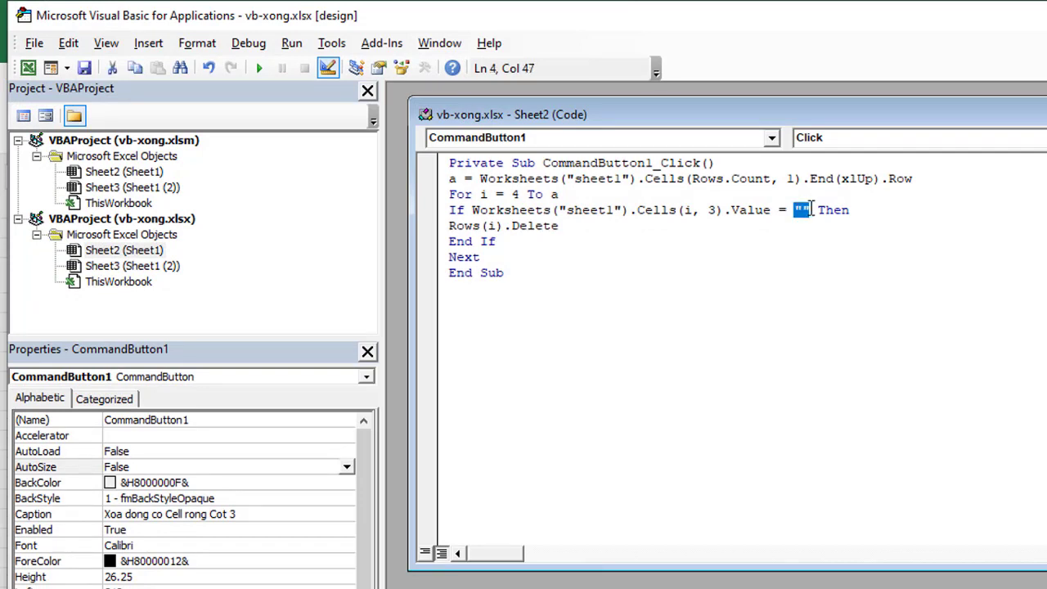
left_click(847, 209)
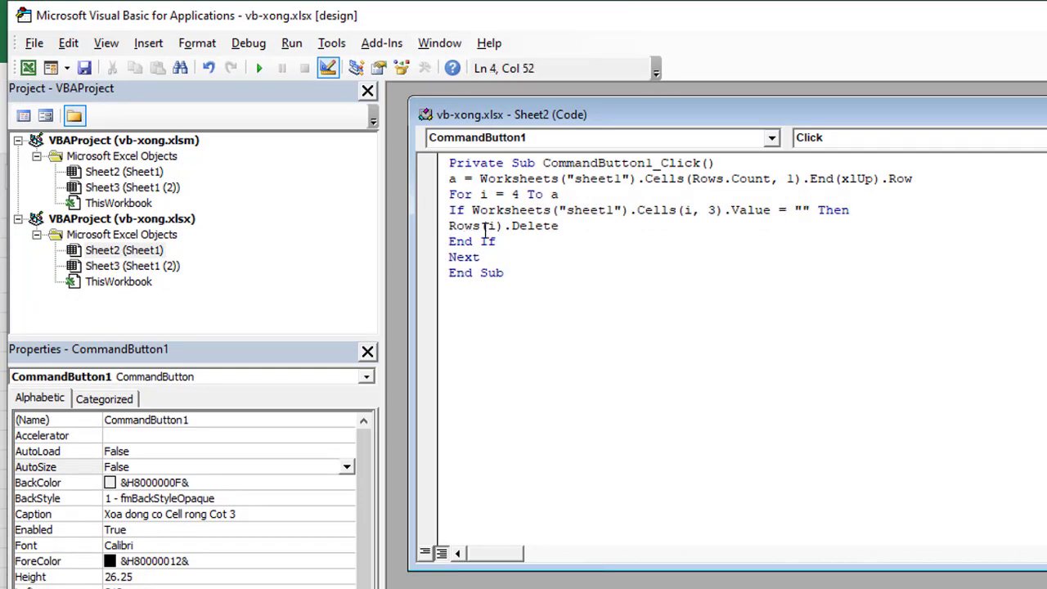
left_click(482, 225)
left_click_drag(560, 226, 450, 233)
left_click(488, 242)
mouse_move(449, 179)
left_mouse_down()
mouse_move(507, 226)
mouse_move(560, 229)
left_mouse_up()
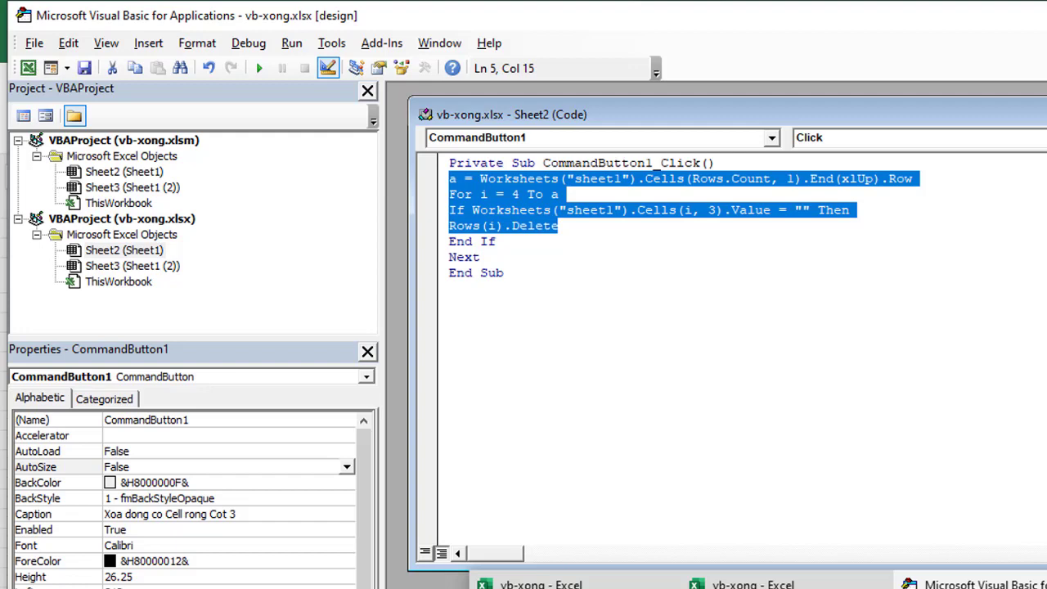
key("alt+F11")
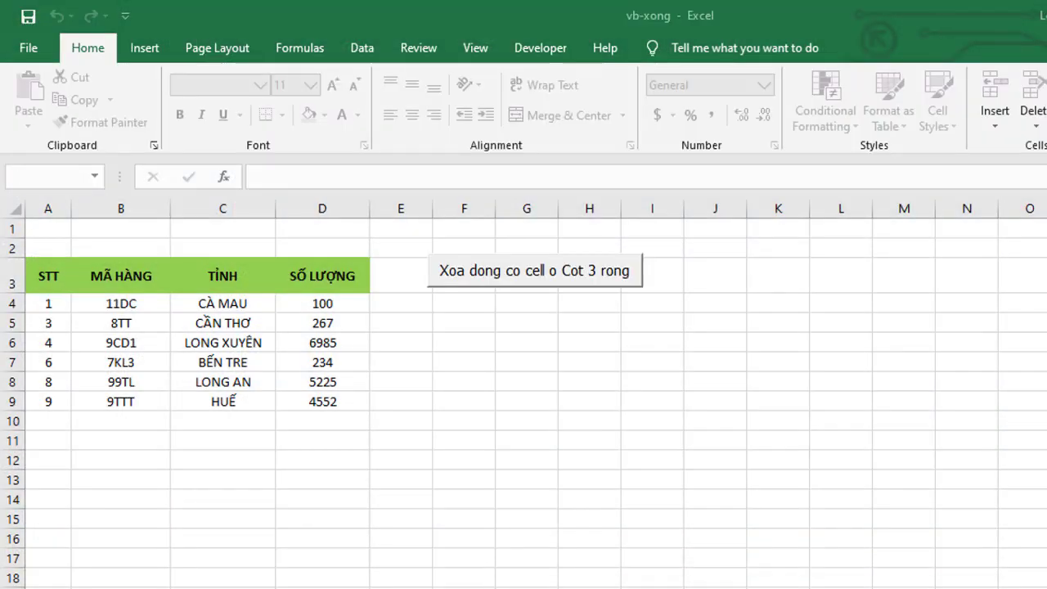
Run the row-deleting macro on the extended Sheet1 (2) table, then turn Design Mode back on
left_click(535, 270)
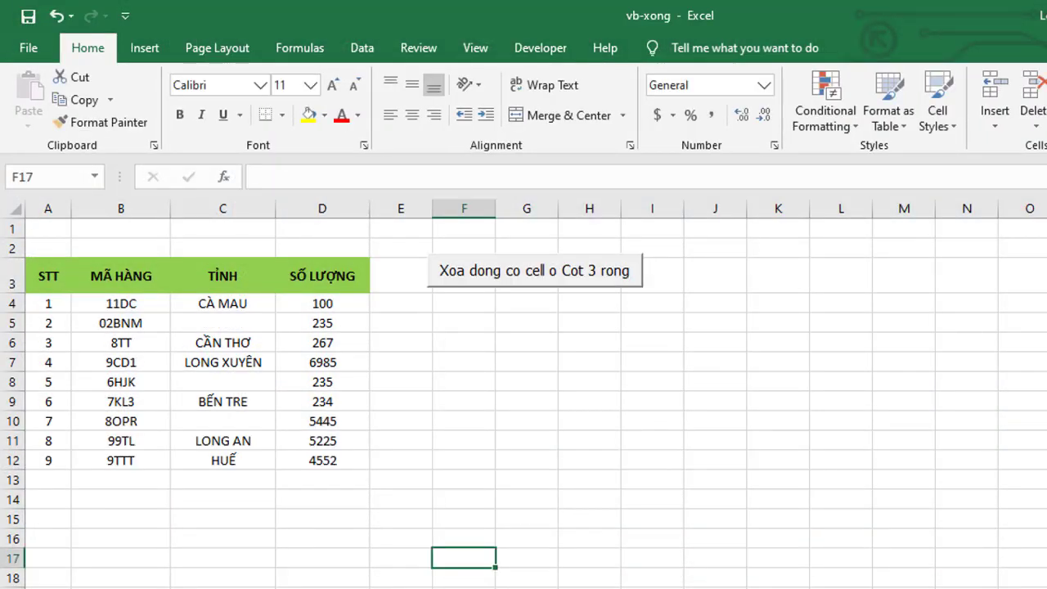
left_click(468, 378)
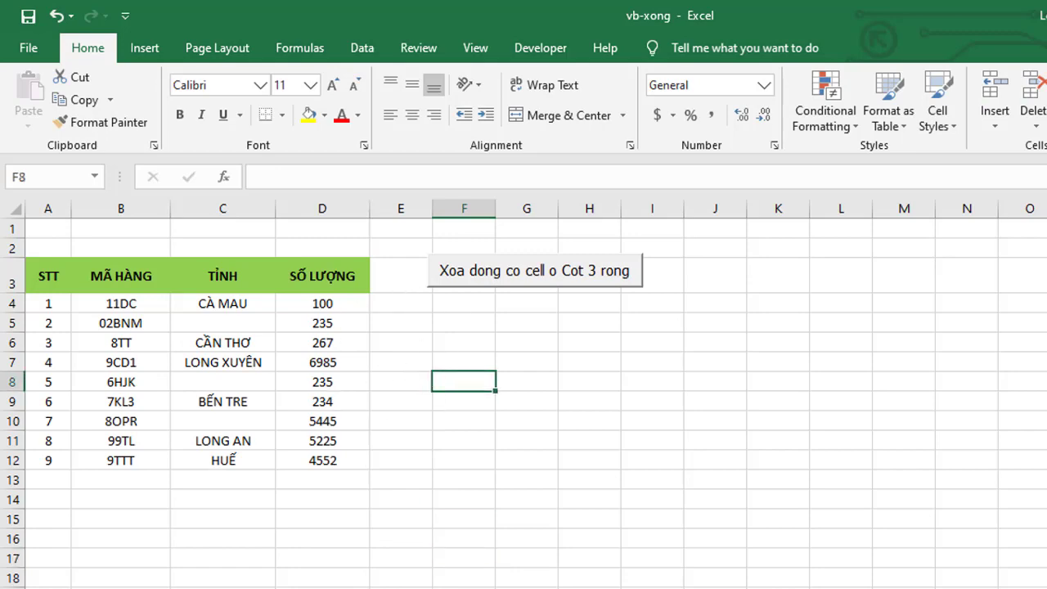
left_click(501, 283)
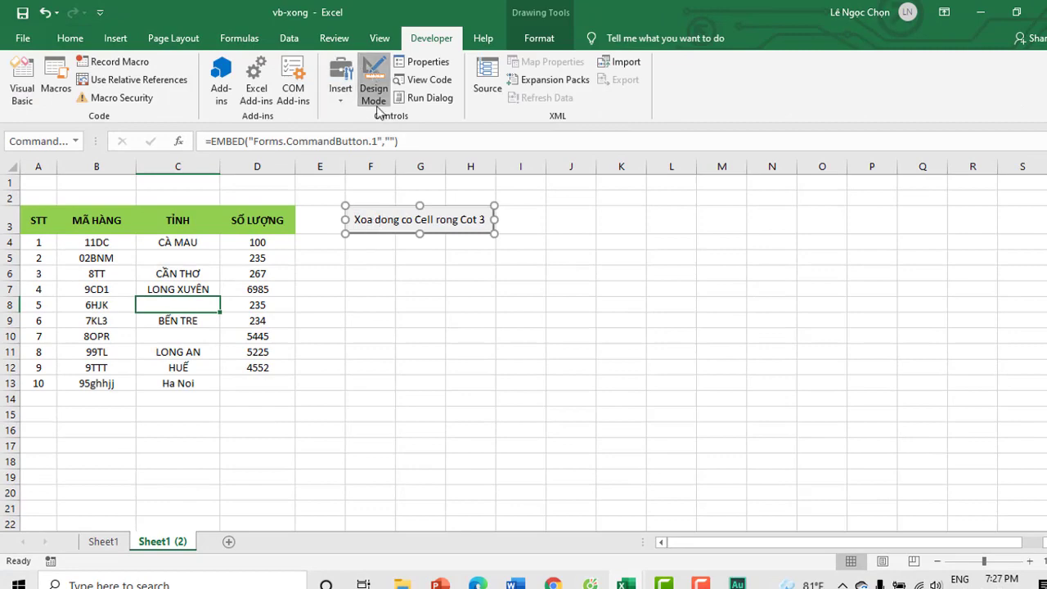
left_click(374, 82)
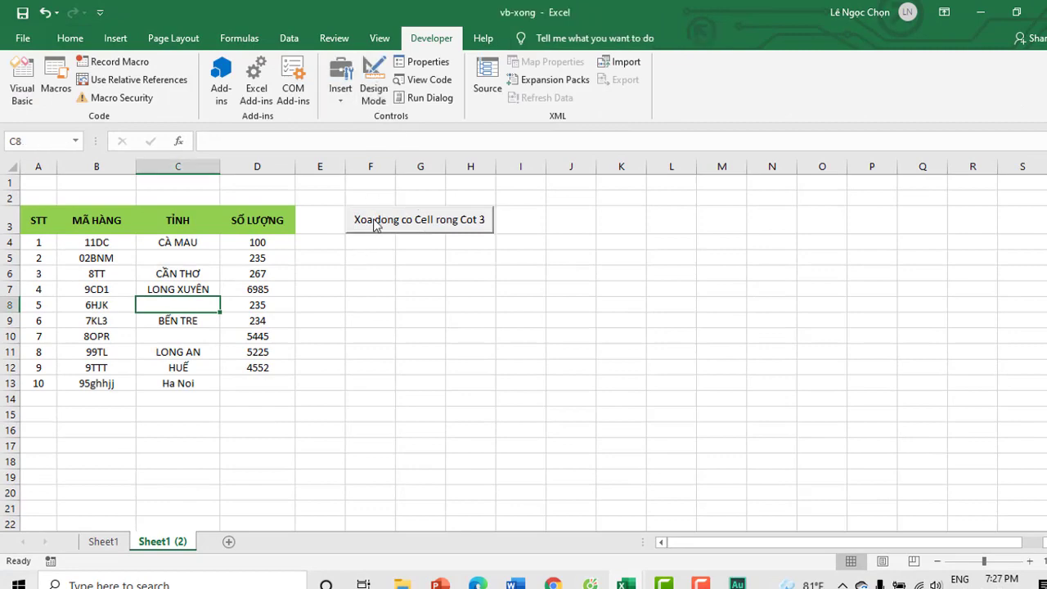
left_click(374, 225)
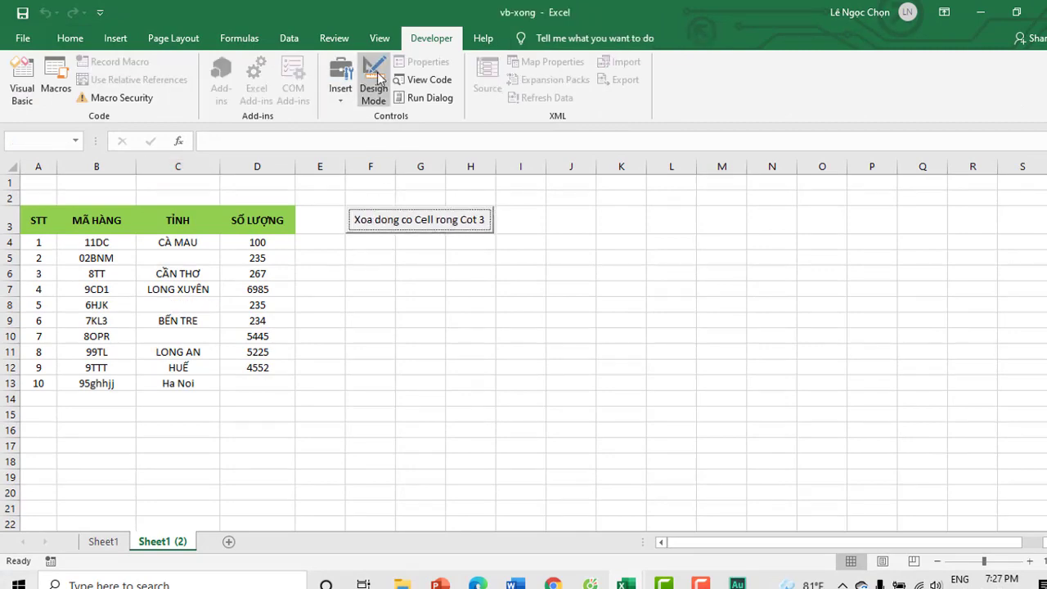
left_click(374, 82)
Open the copied button's Sheet3 code, close that code window, and minimize the VBA editor
double_click(396, 229)
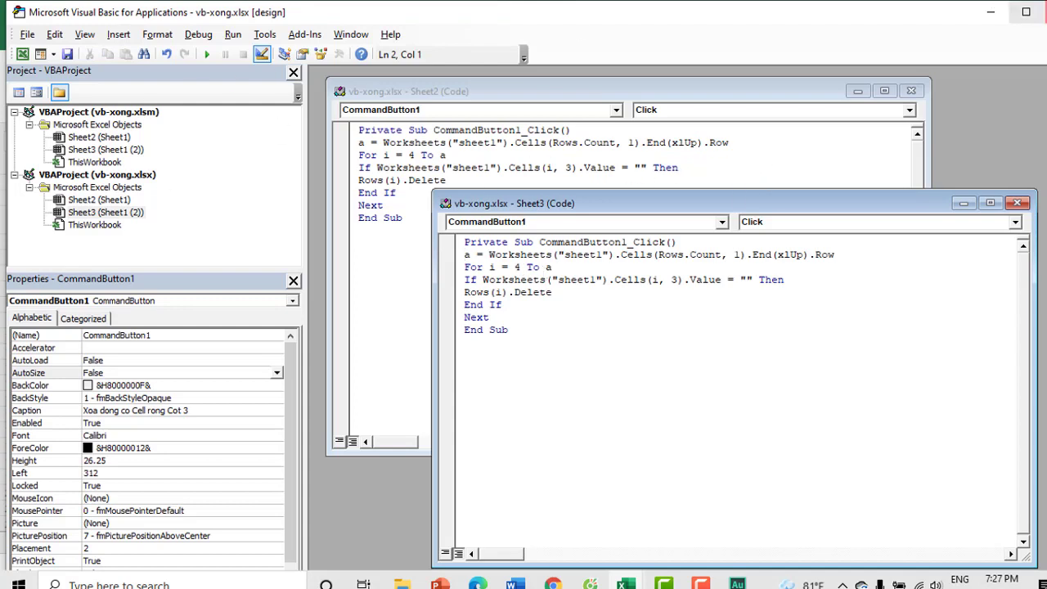
left_click(1017, 203)
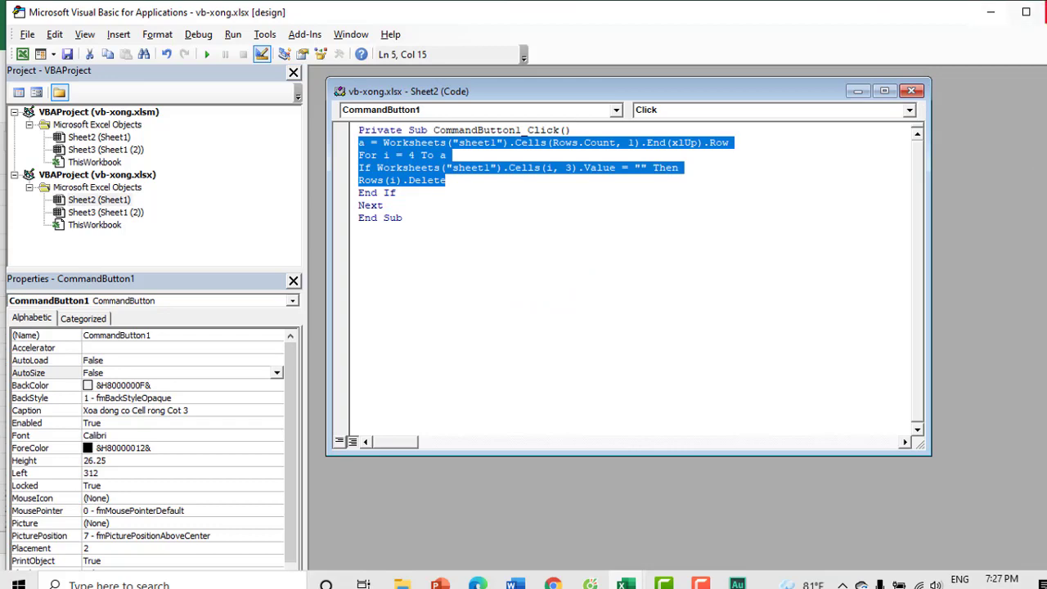
left_click(991, 12)
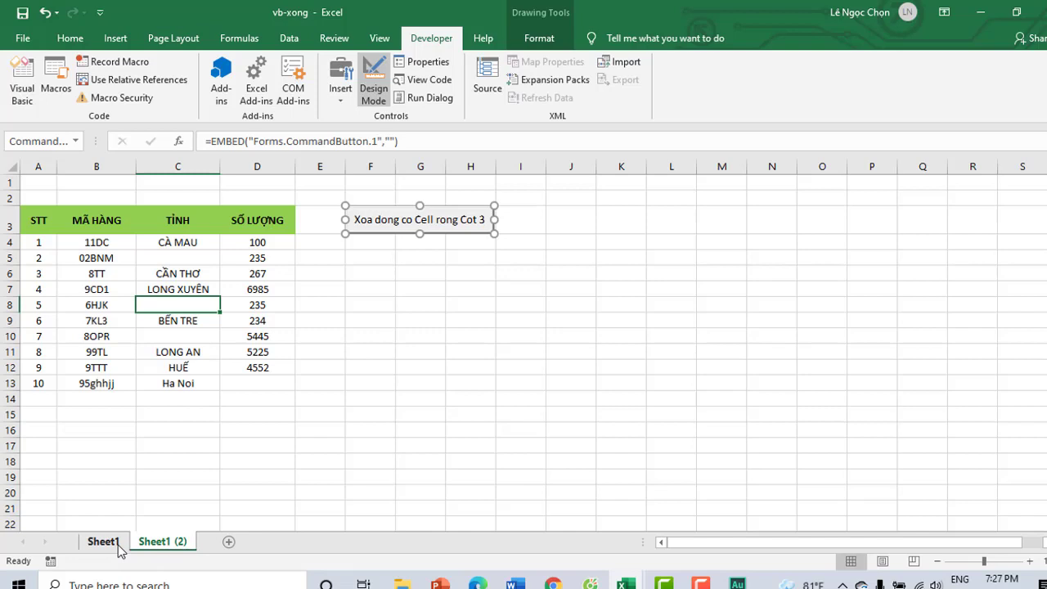
Rename the Sheet1 (2) tab to Sheet2
double_click(169, 543)
left_click_drag(169, 543, 193, 542)
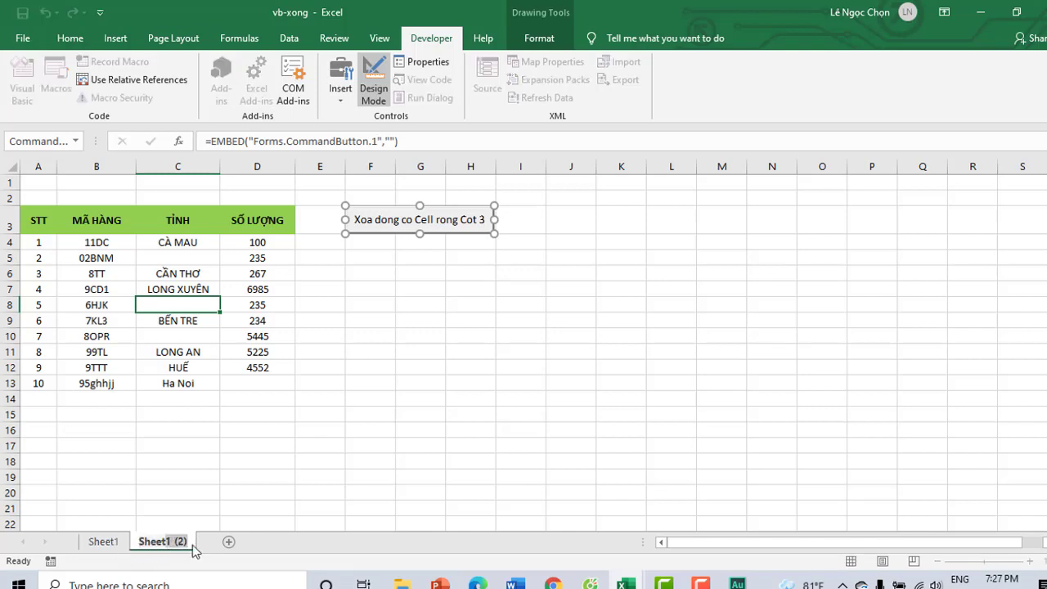
type("2")
left_click(239, 489)
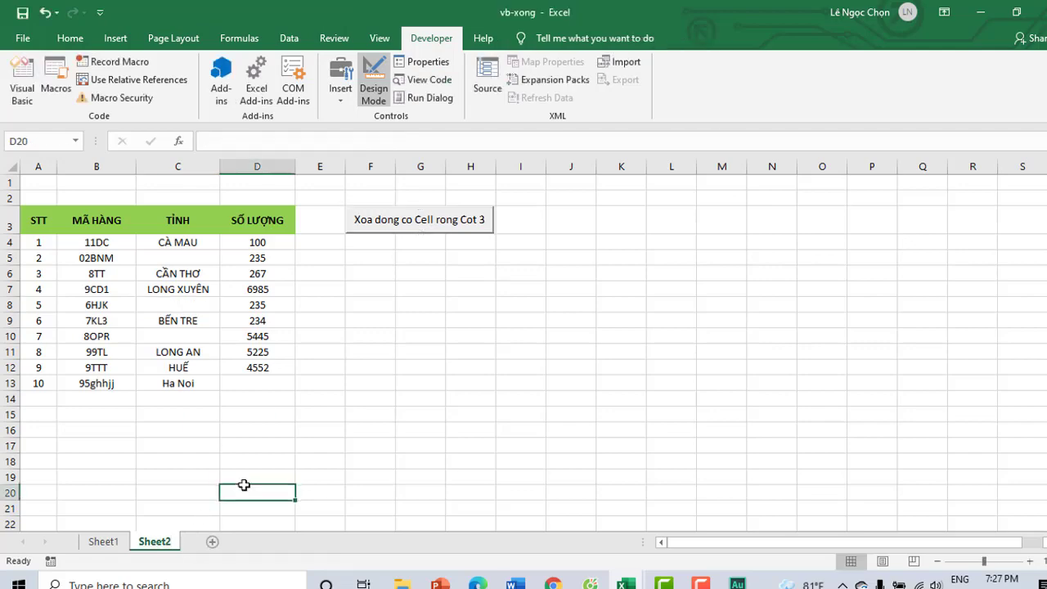
Change both "sheet1" references in the button's Click code to "sheet2" and exit Design Mode
double_click(399, 221)
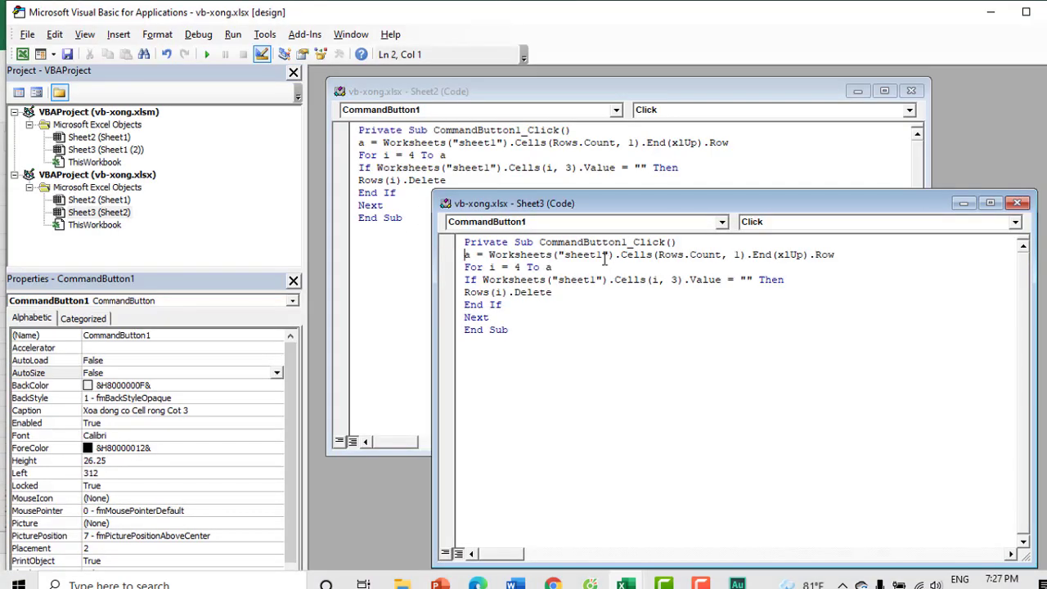
left_click_drag(604, 257, 596, 256)
type("2")
left_click(595, 280)
left_click_drag(595, 280, 589, 279)
type("2")
left_click(262, 54)
left_click(990, 9)
Run the Sheet2 button's macro and check that every remaining TỈNH cell in column C is filled
left_click(402, 425)
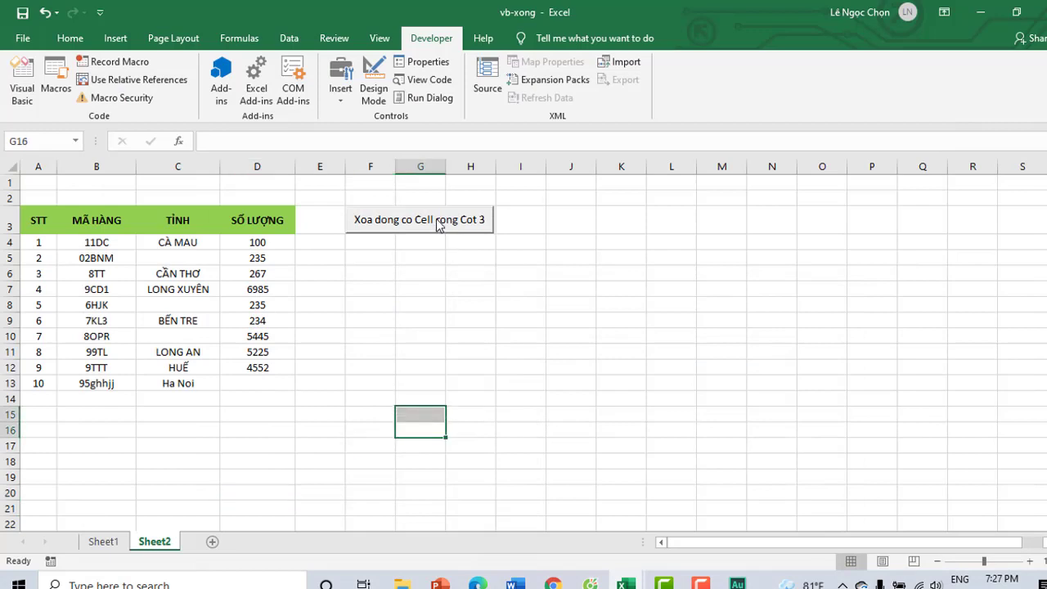
left_click(437, 223)
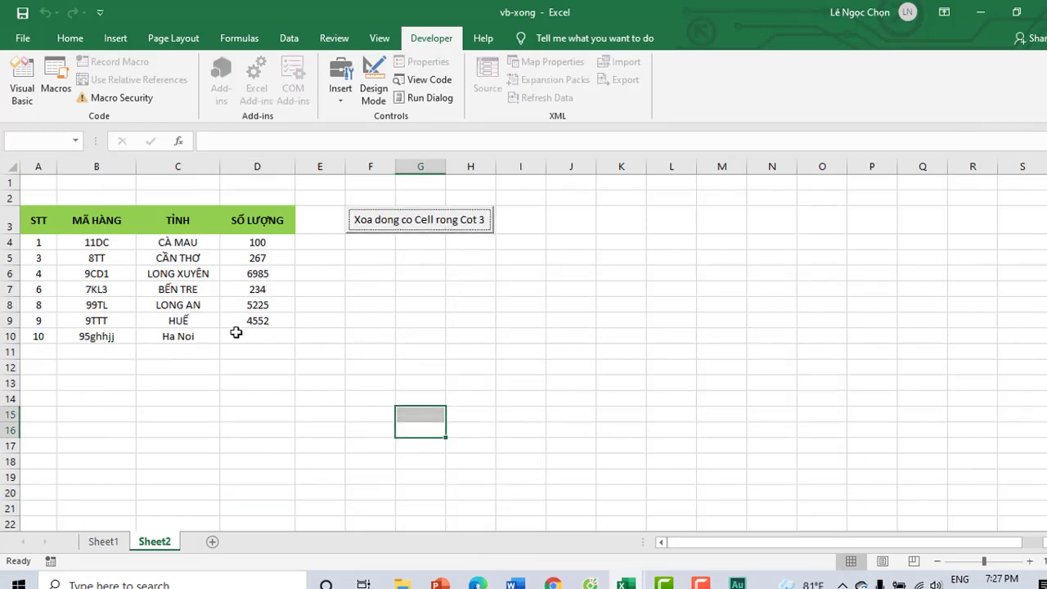
left_click(187, 336)
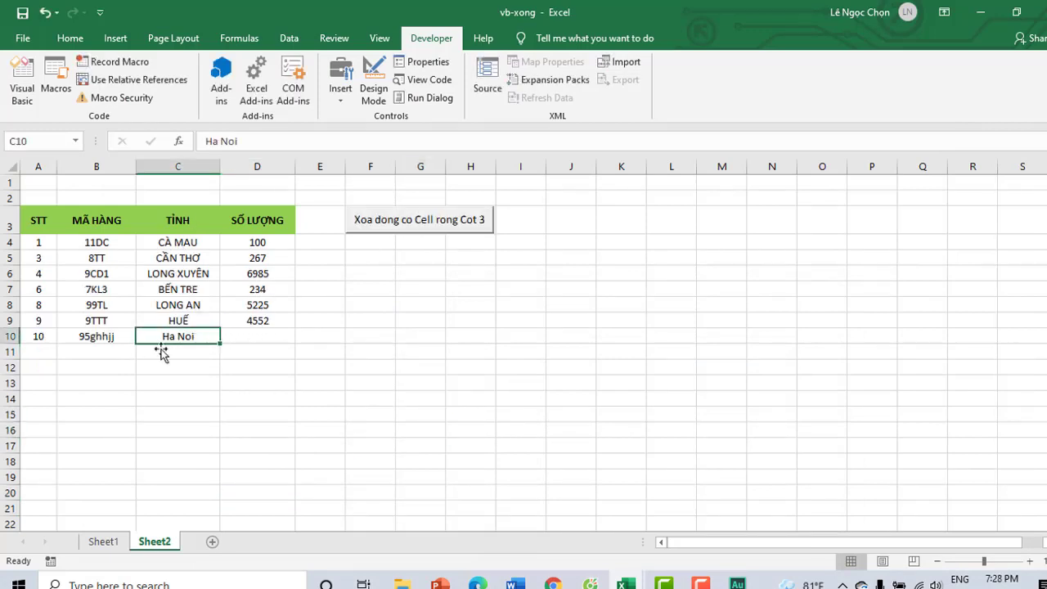
left_click(281, 338)
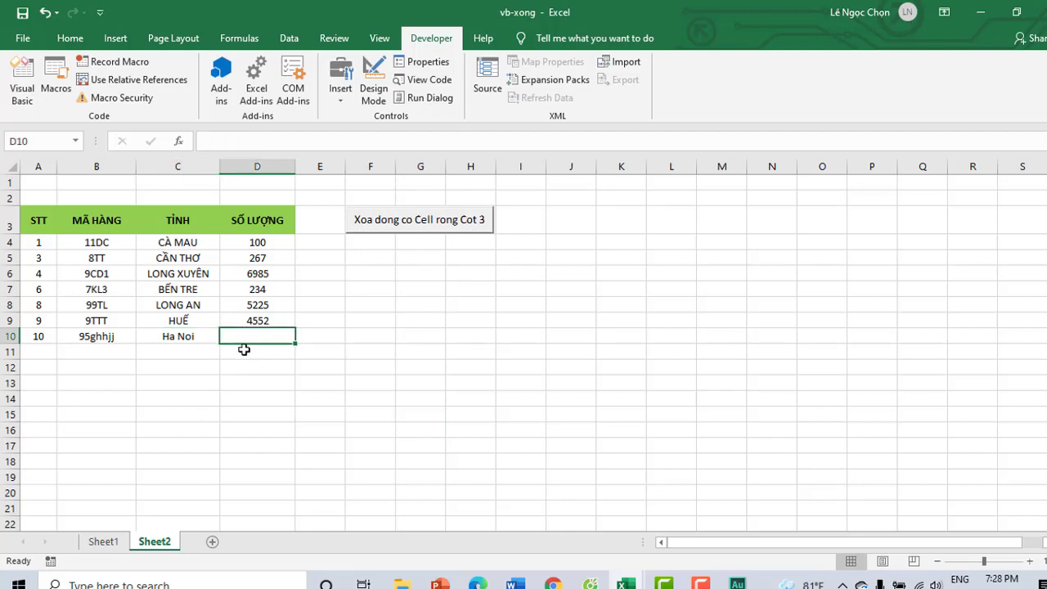
left_click(205, 410)
left_click(258, 330)
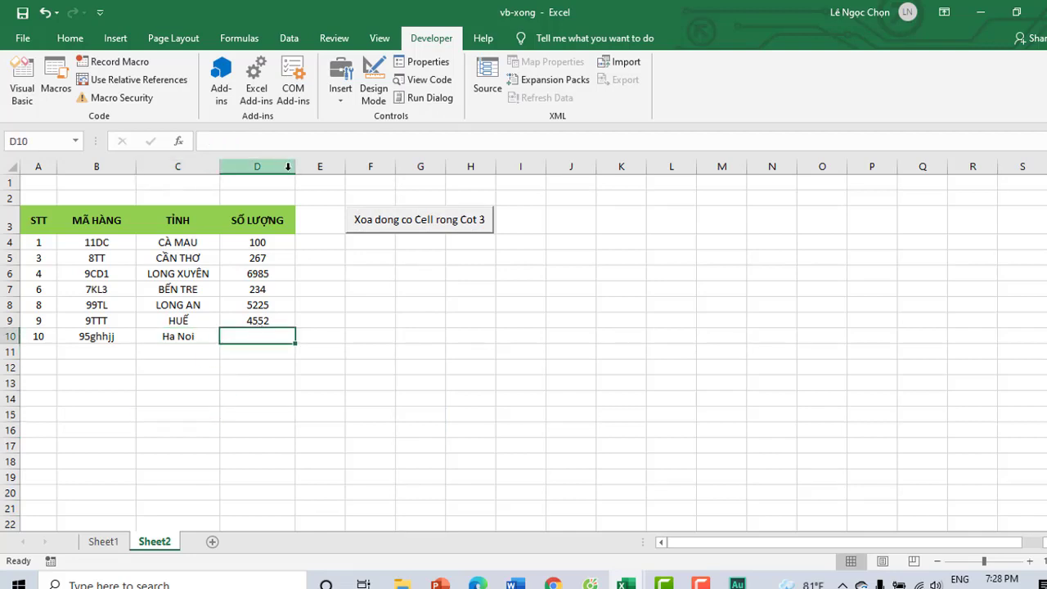
left_click(259, 167)
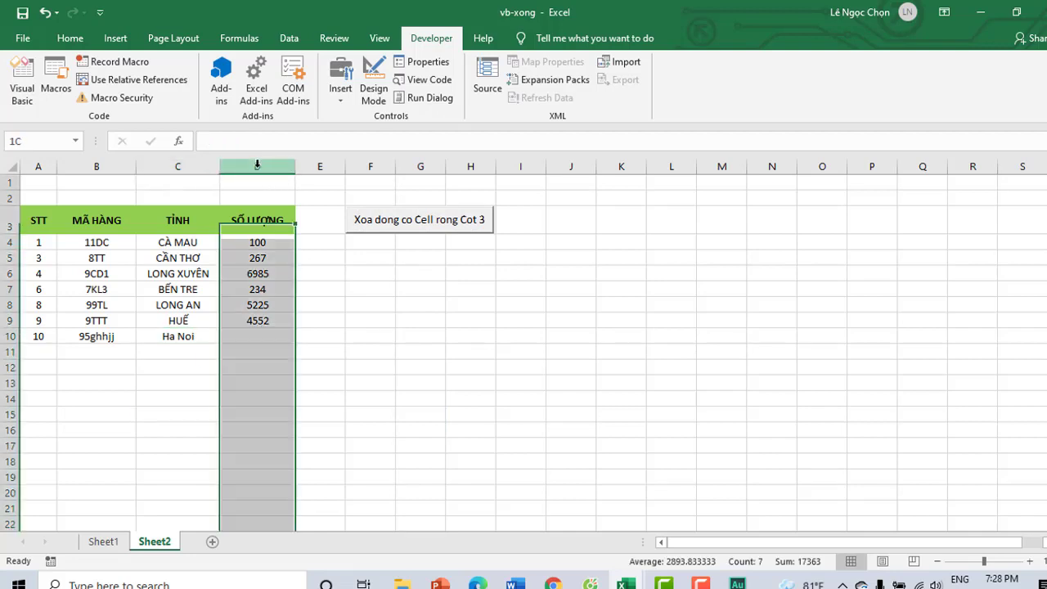
left_click(182, 167)
left_click(177, 273)
Review the macro's column 3 condition in View Code, then minimize the VBA editor
left_click(393, 79)
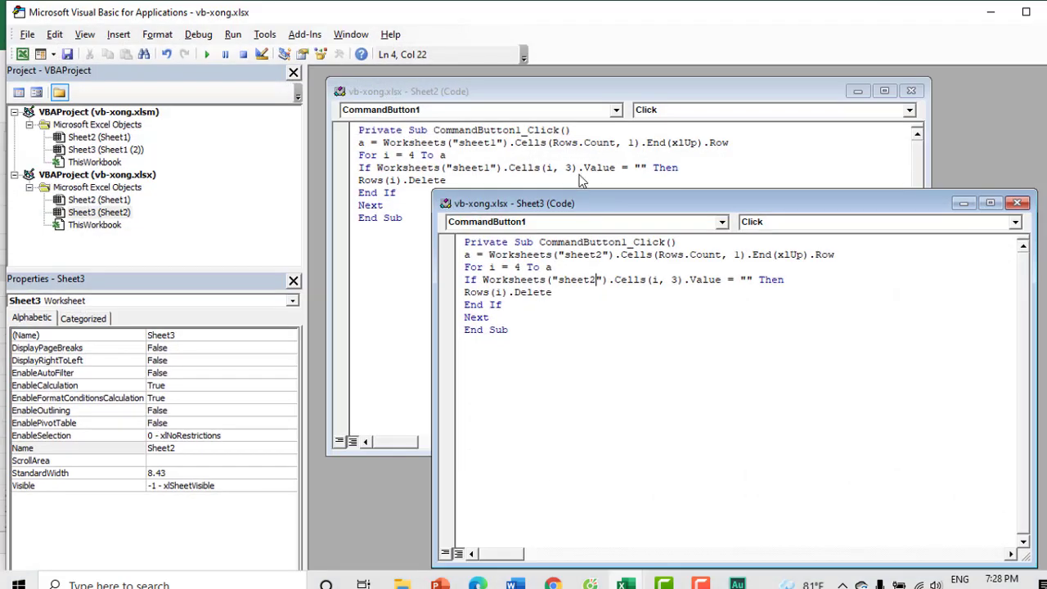
double_click(677, 279)
left_click(991, 12)
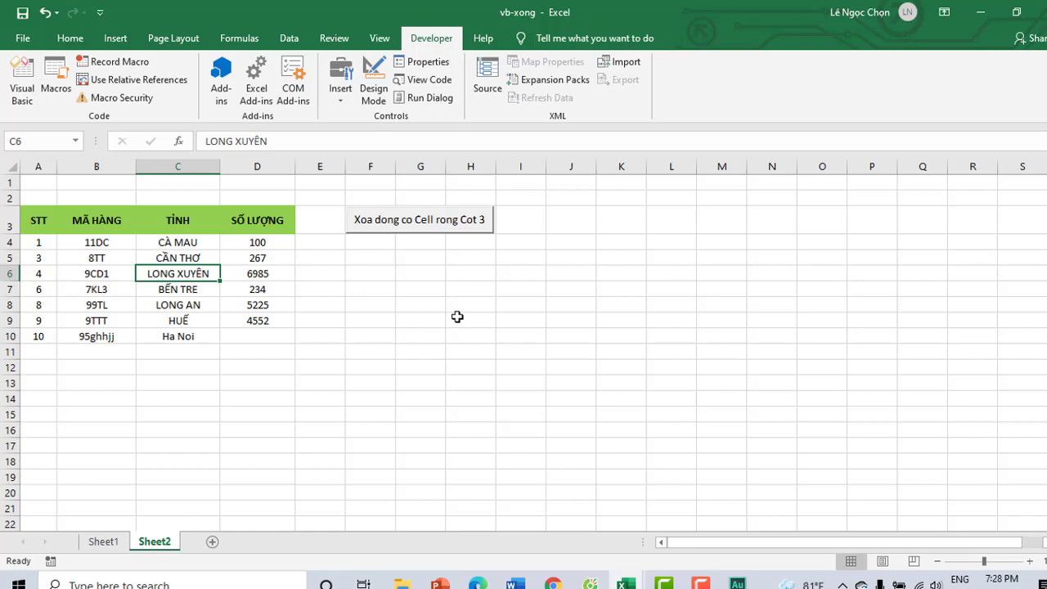
left_click(459, 318)
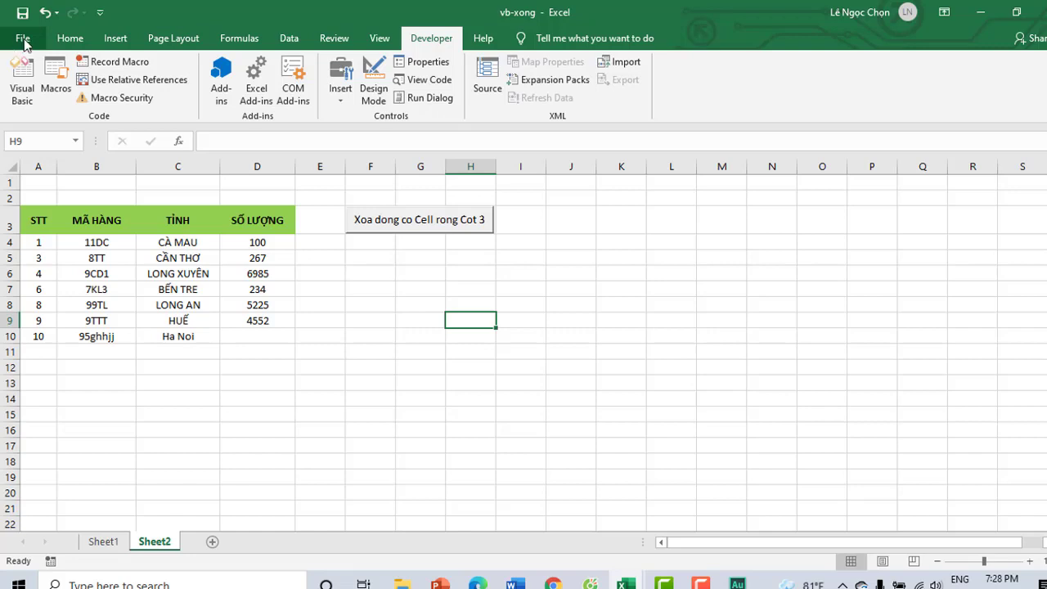
Save the workbook as Excel Macro-Enabled Workbook vb-xong.xlsm, replacing the existing file
left_click(25, 41)
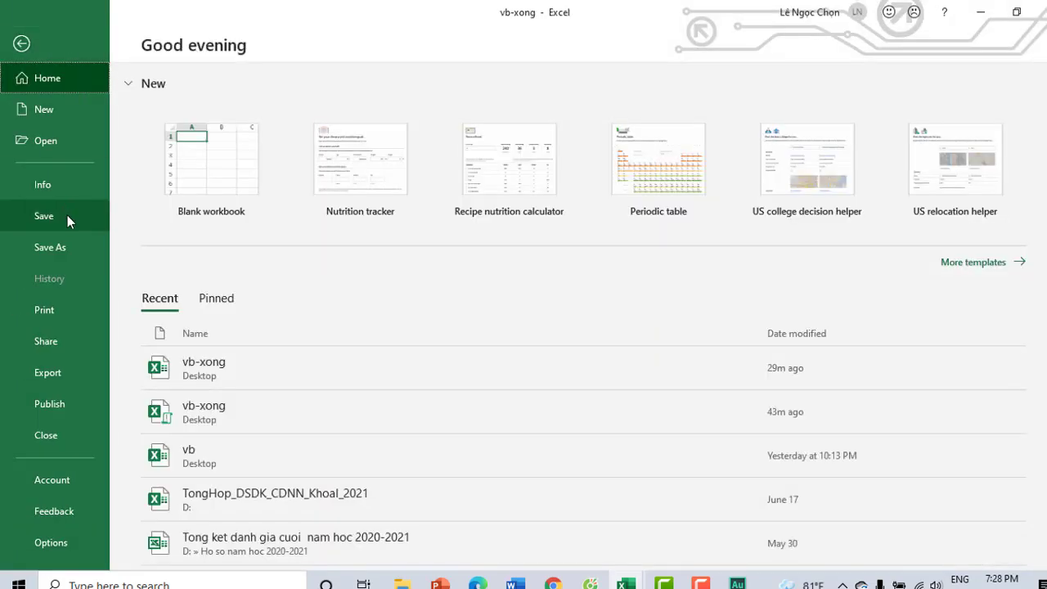
left_click(67, 254)
left_click(222, 320)
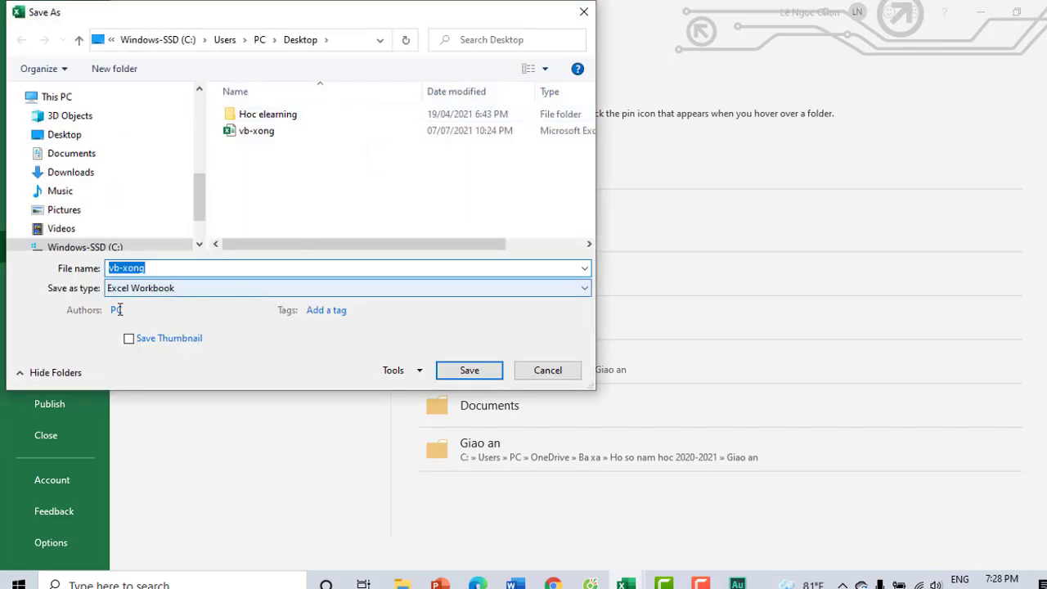
left_click(142, 289)
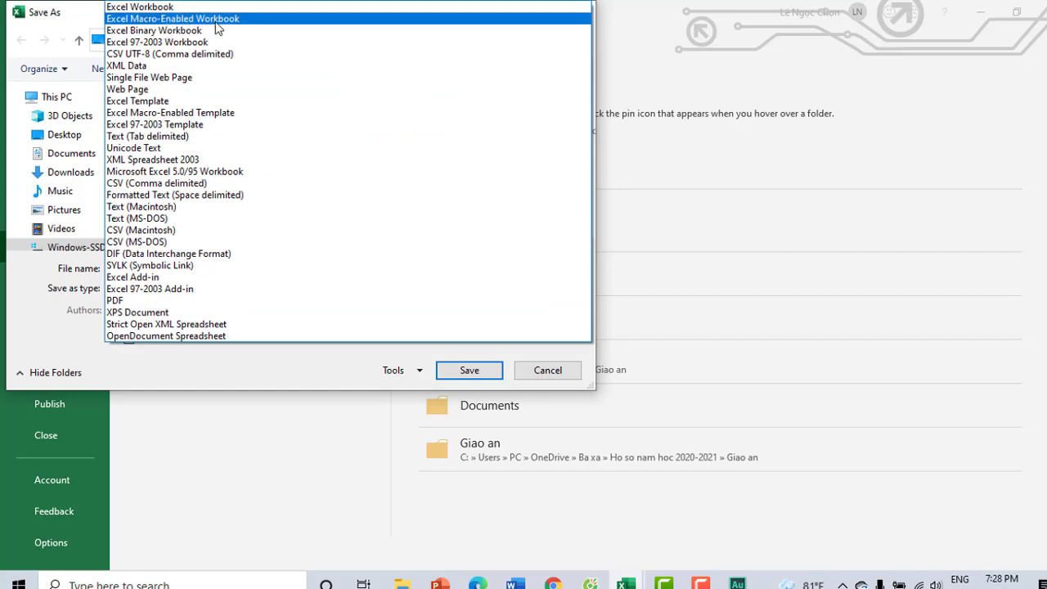
left_click(217, 19)
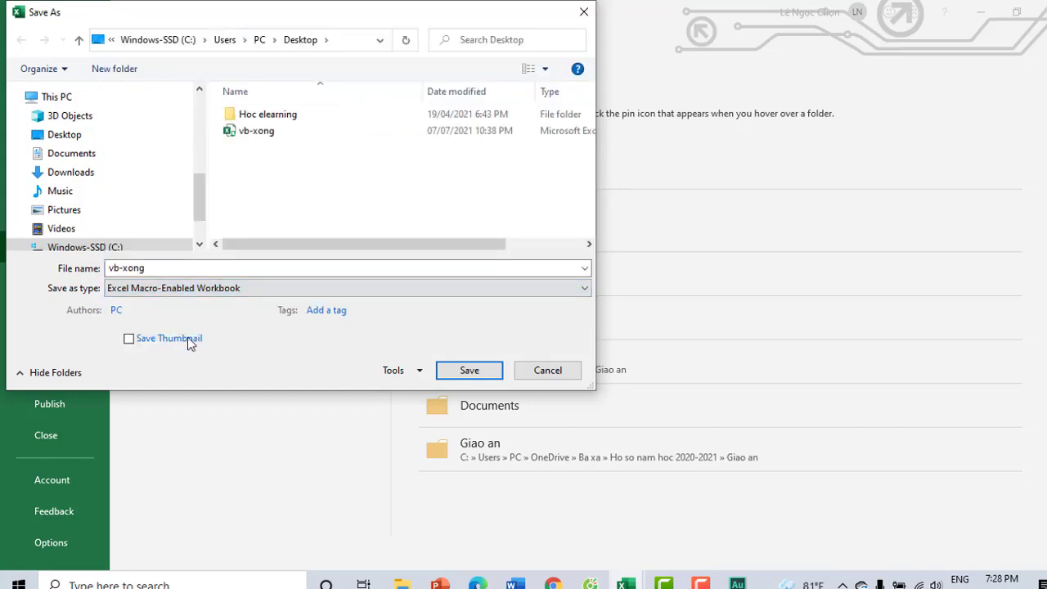
left_click(462, 371)
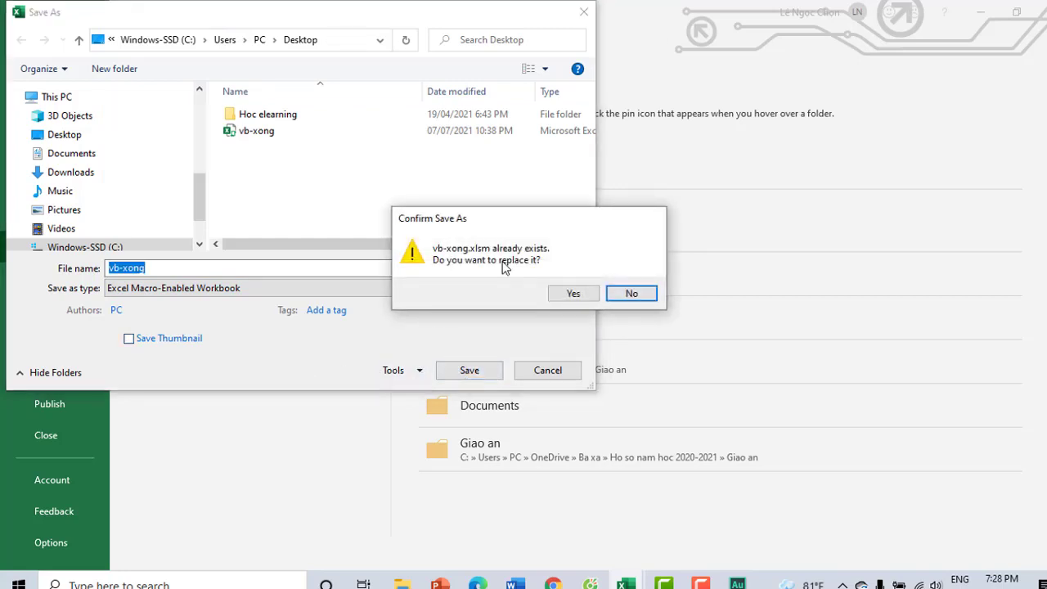
left_click(563, 293)
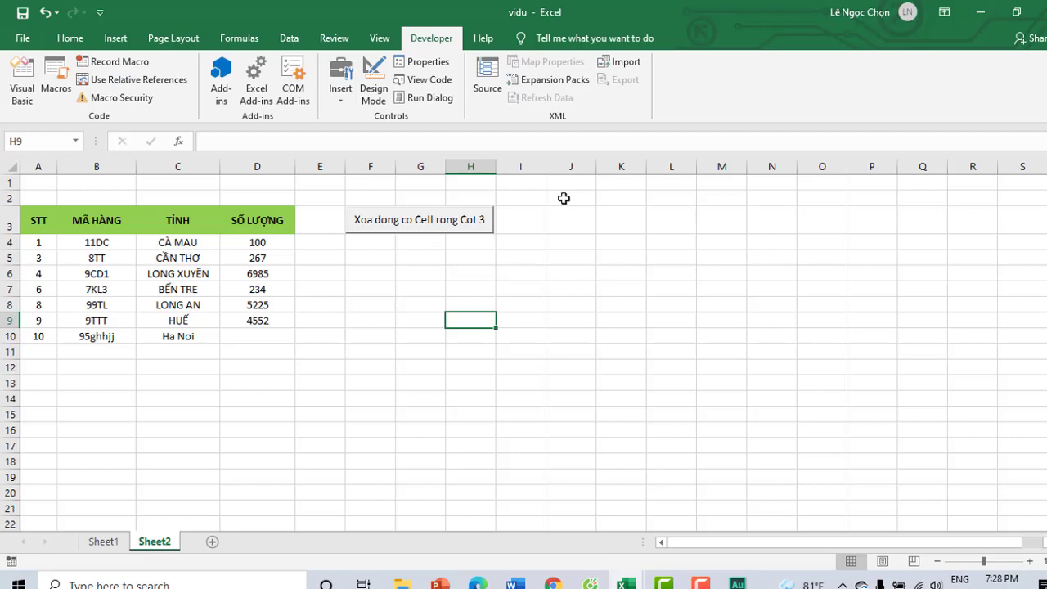